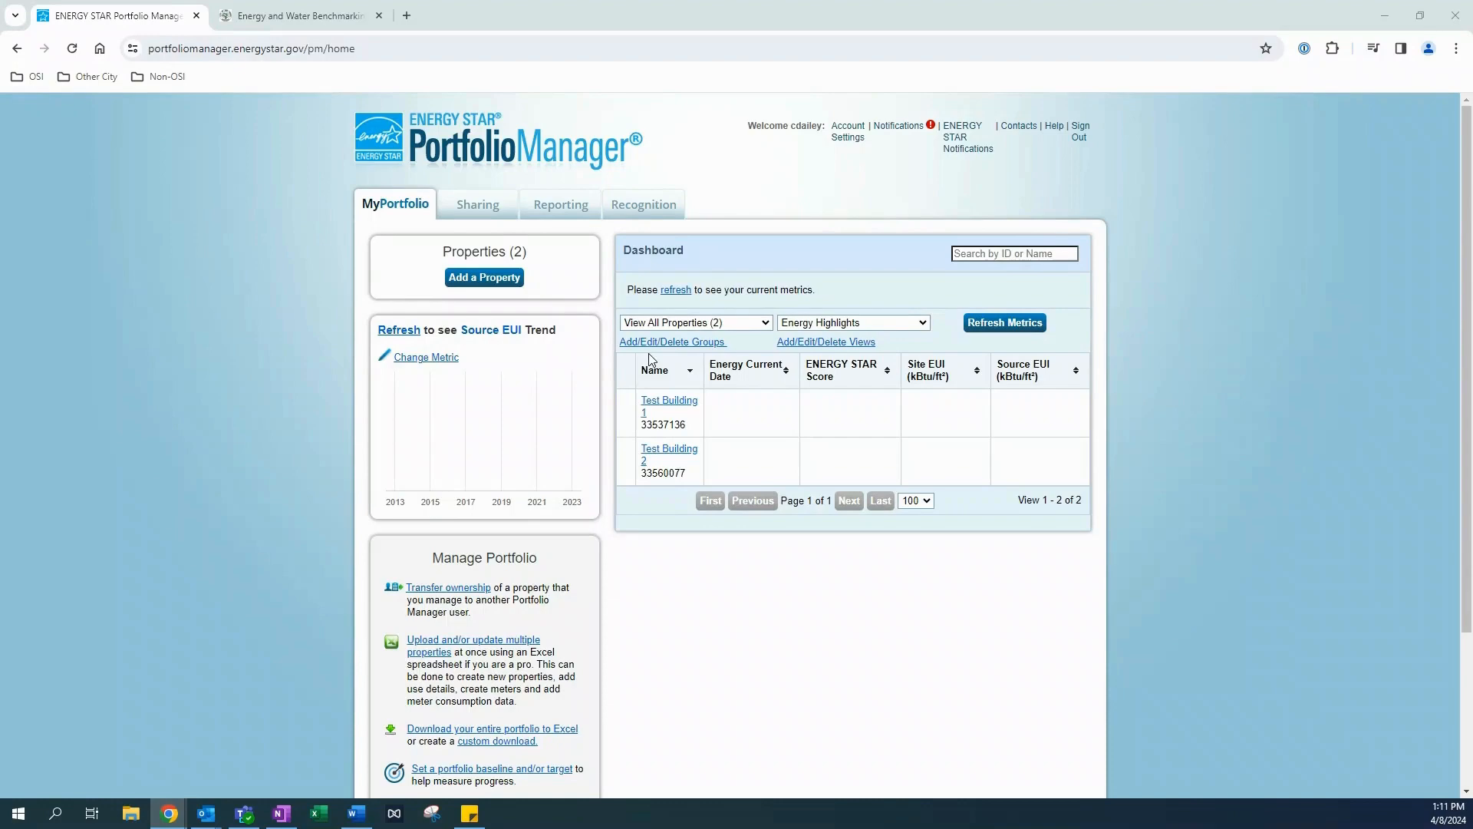
Step: Review the Ann Arbor covered building requirements, glance at the portfolio dashboard, and return
click(300, 15)
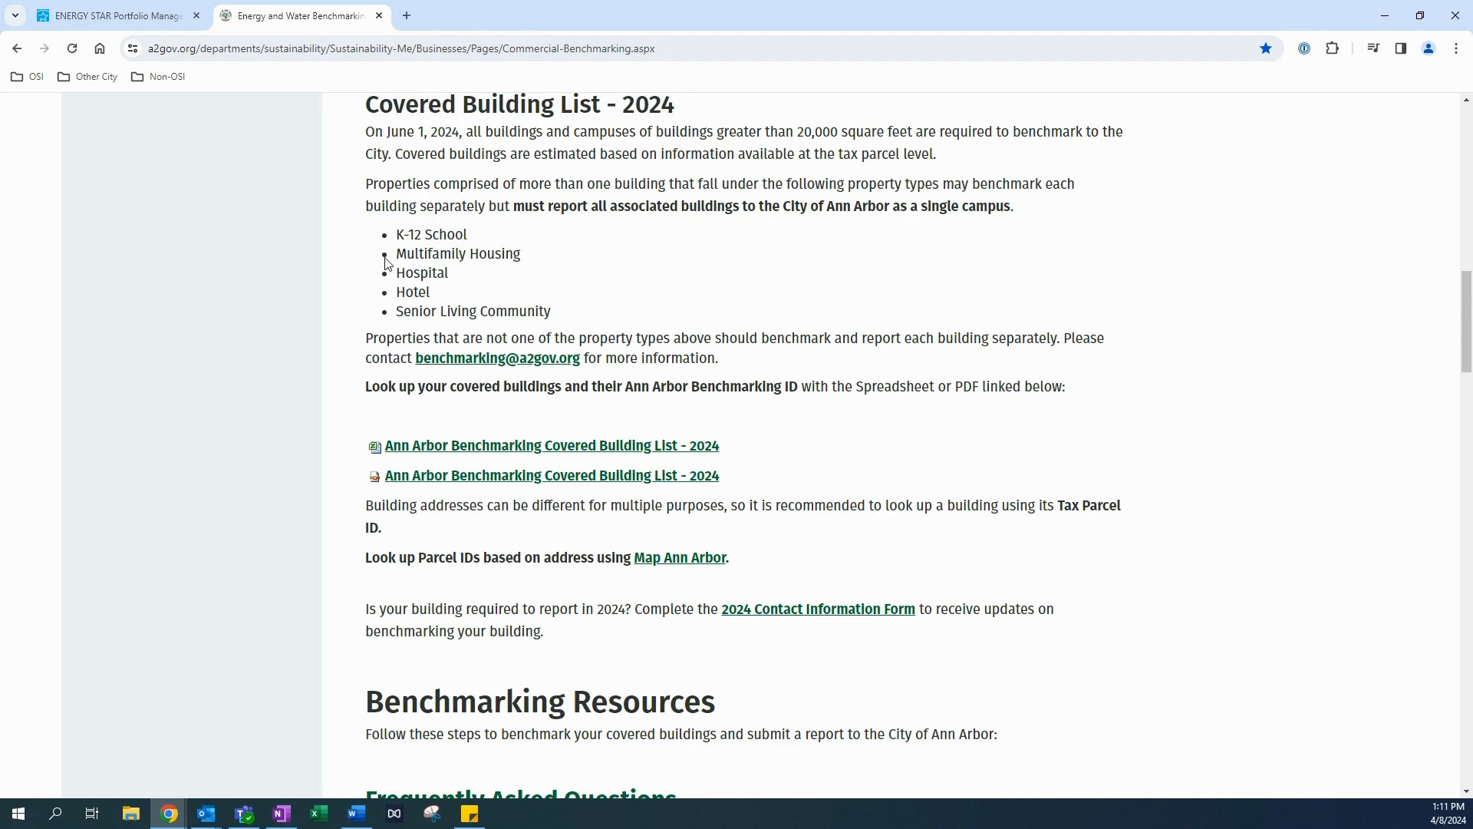
click(145, 25)
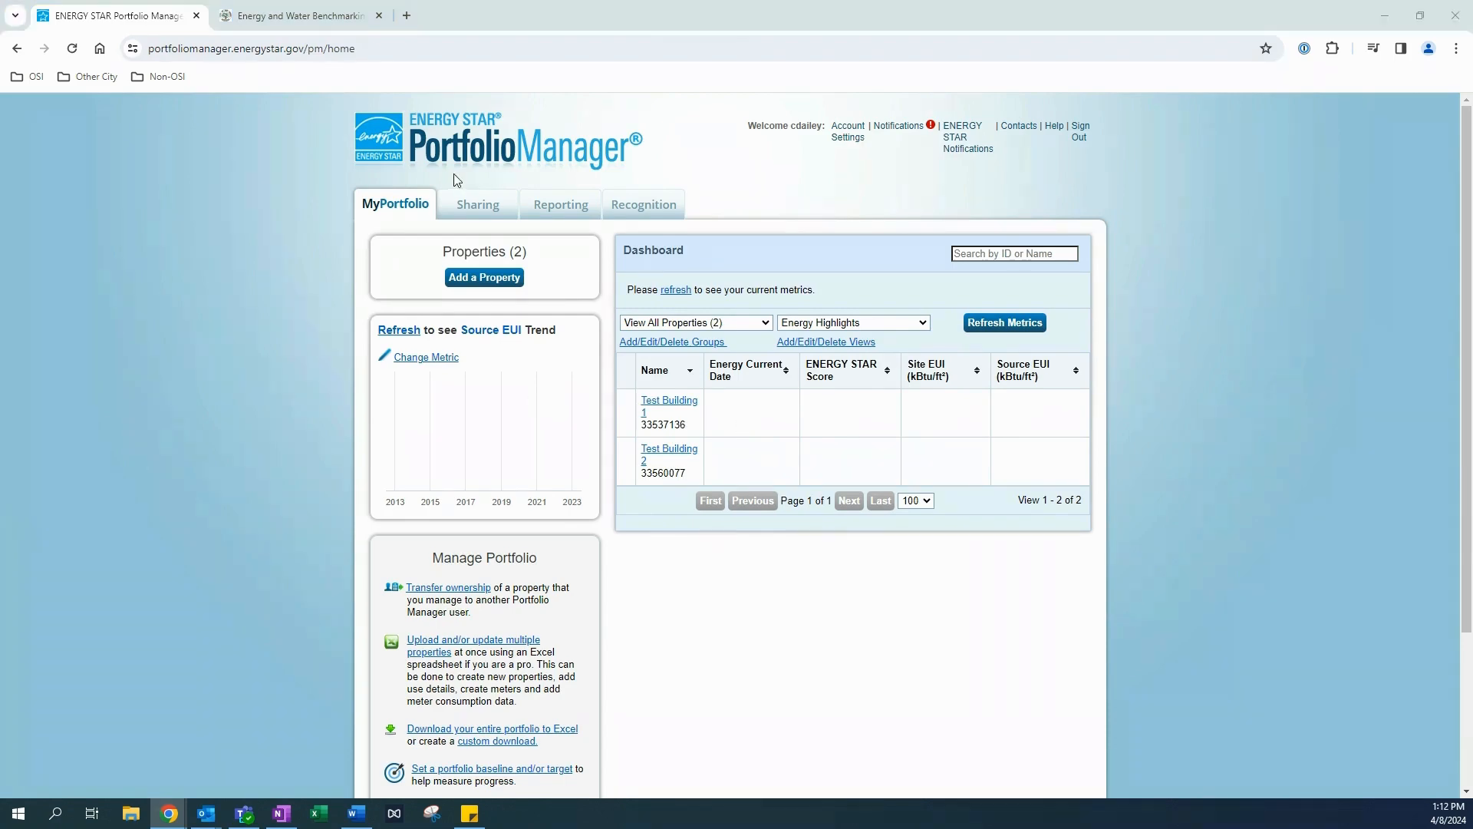
click(311, 17)
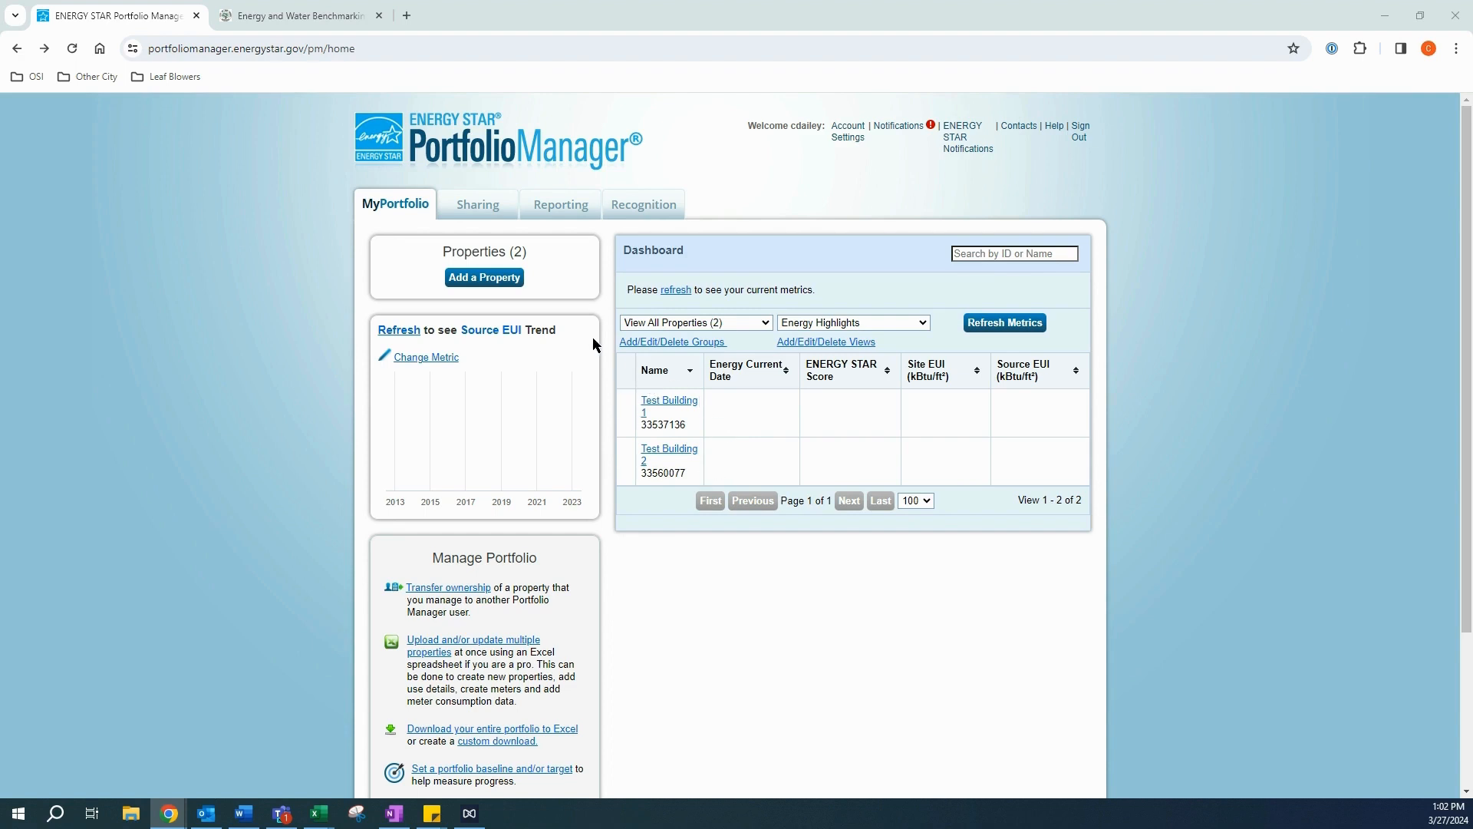
Step: Begin adding a new property with Multifamily Housing as its type
click(491, 280)
scroll(540, 310, down, 1)
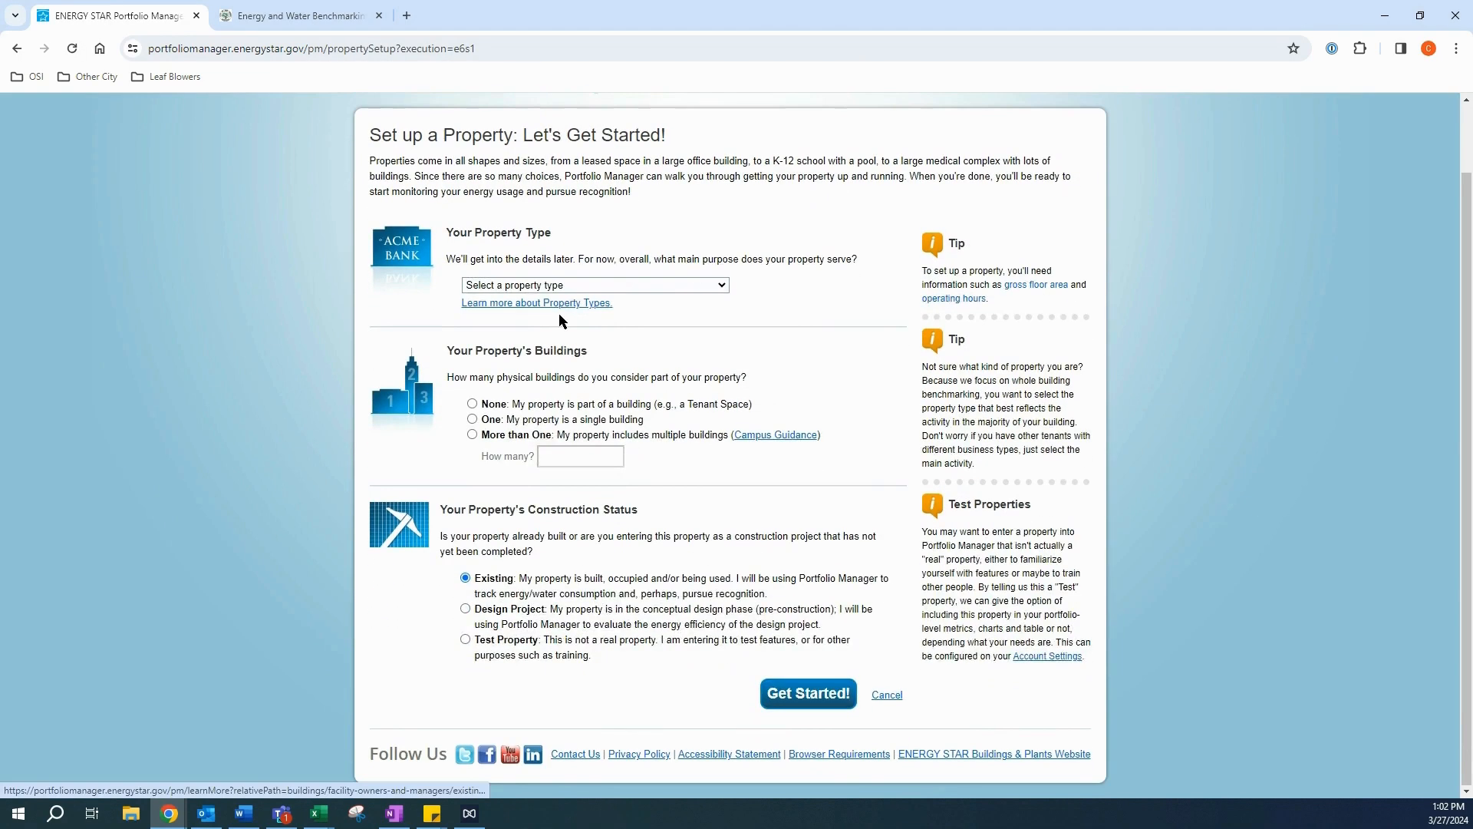
click(614, 285)
scroll(611, 384, down, 5)
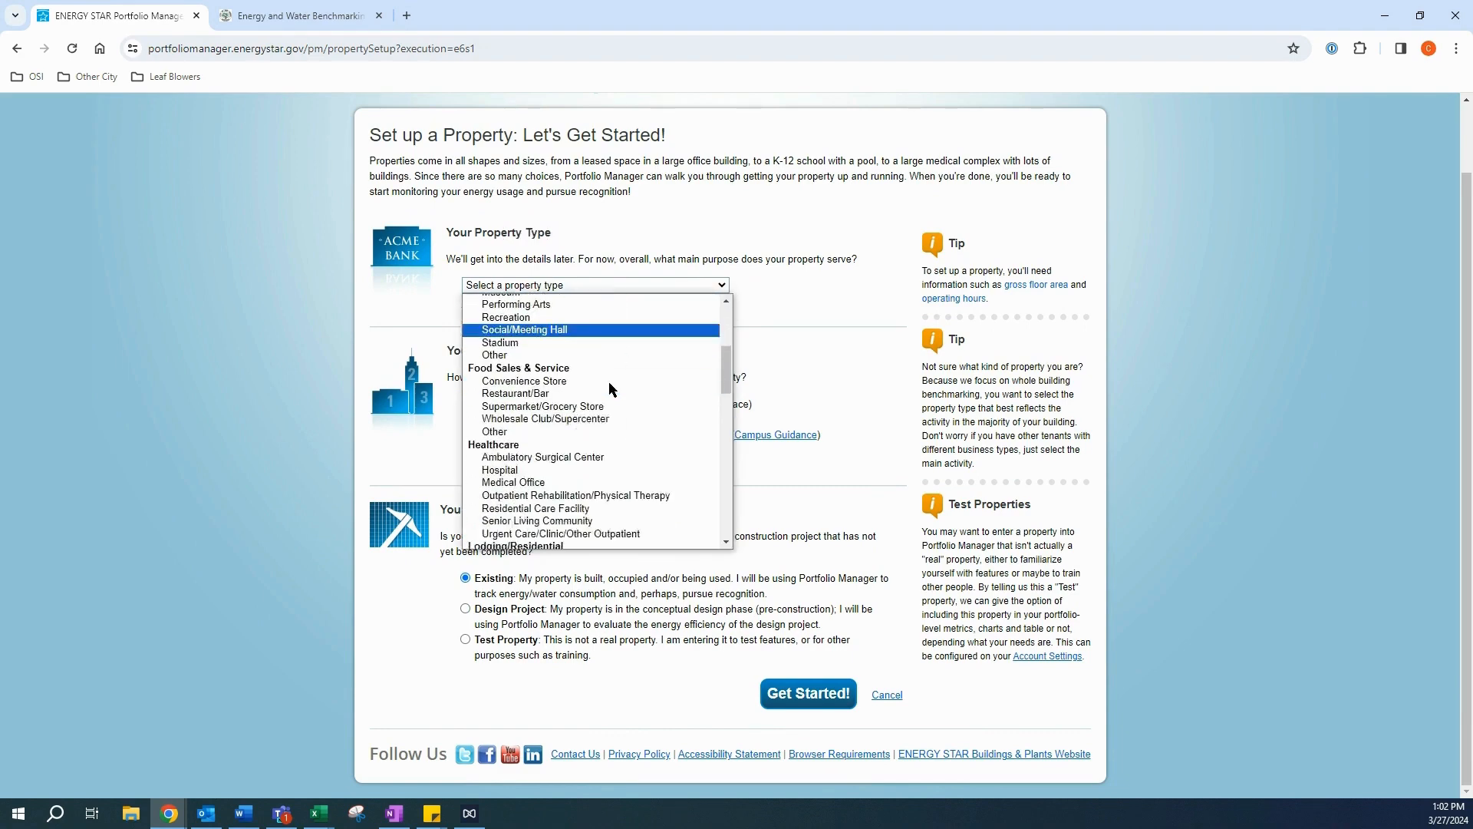
scroll(612, 388, down, 4)
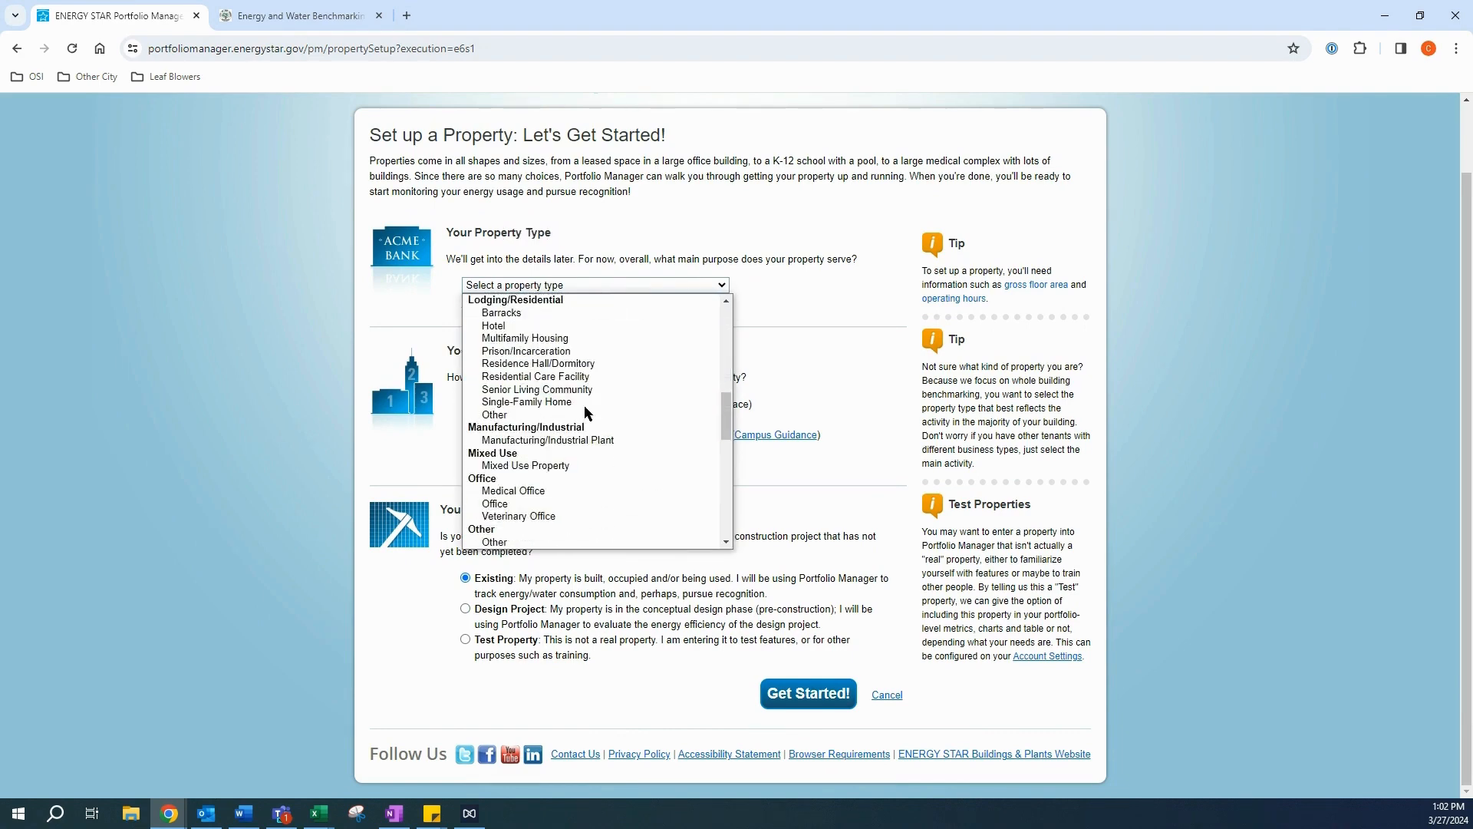
click(547, 338)
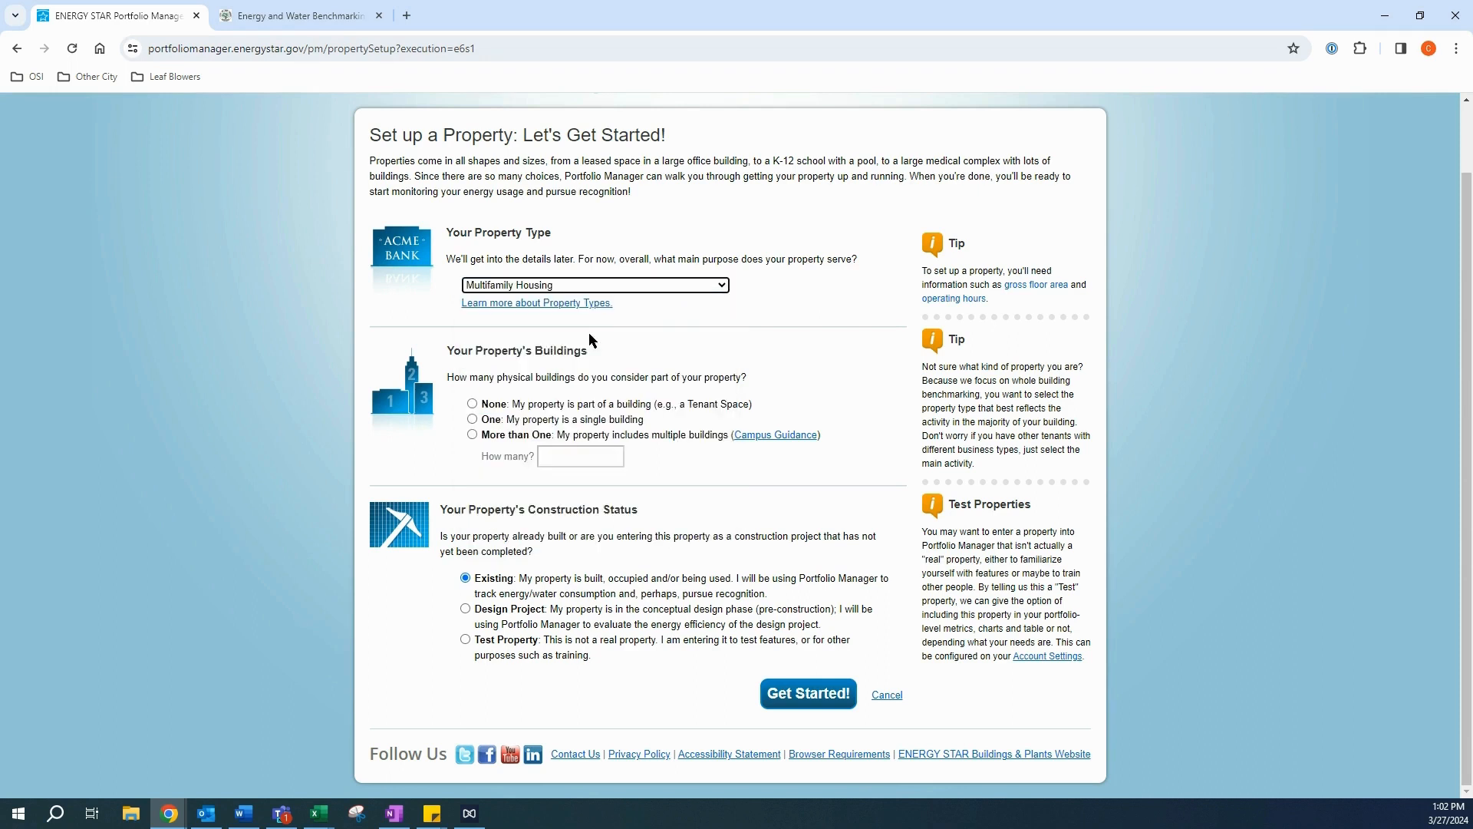
Step: Specify an existing property of more than one building, 2 in total, and get started
click(668, 343)
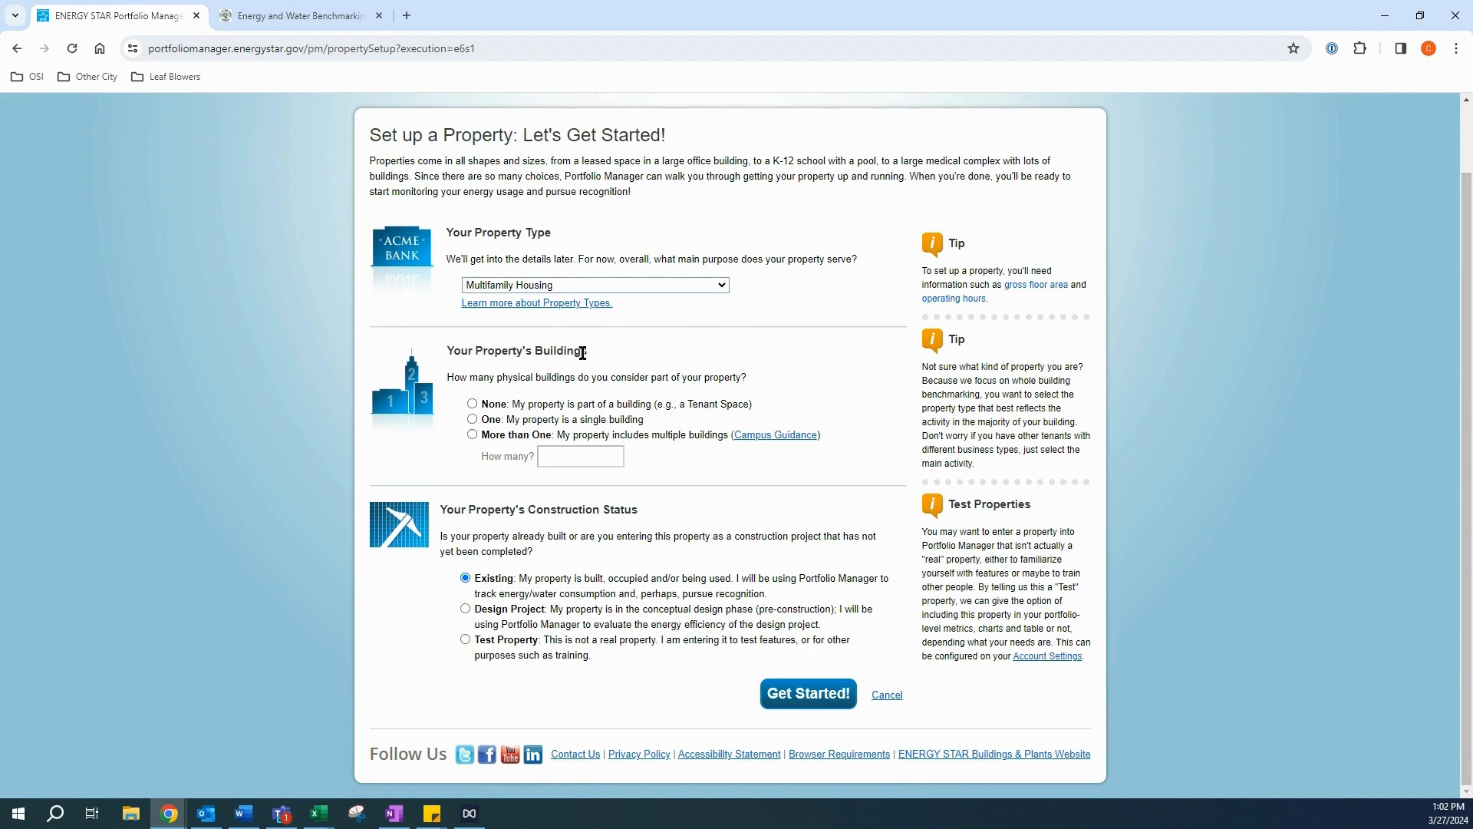
click(472, 421)
click(473, 435)
click(544, 455)
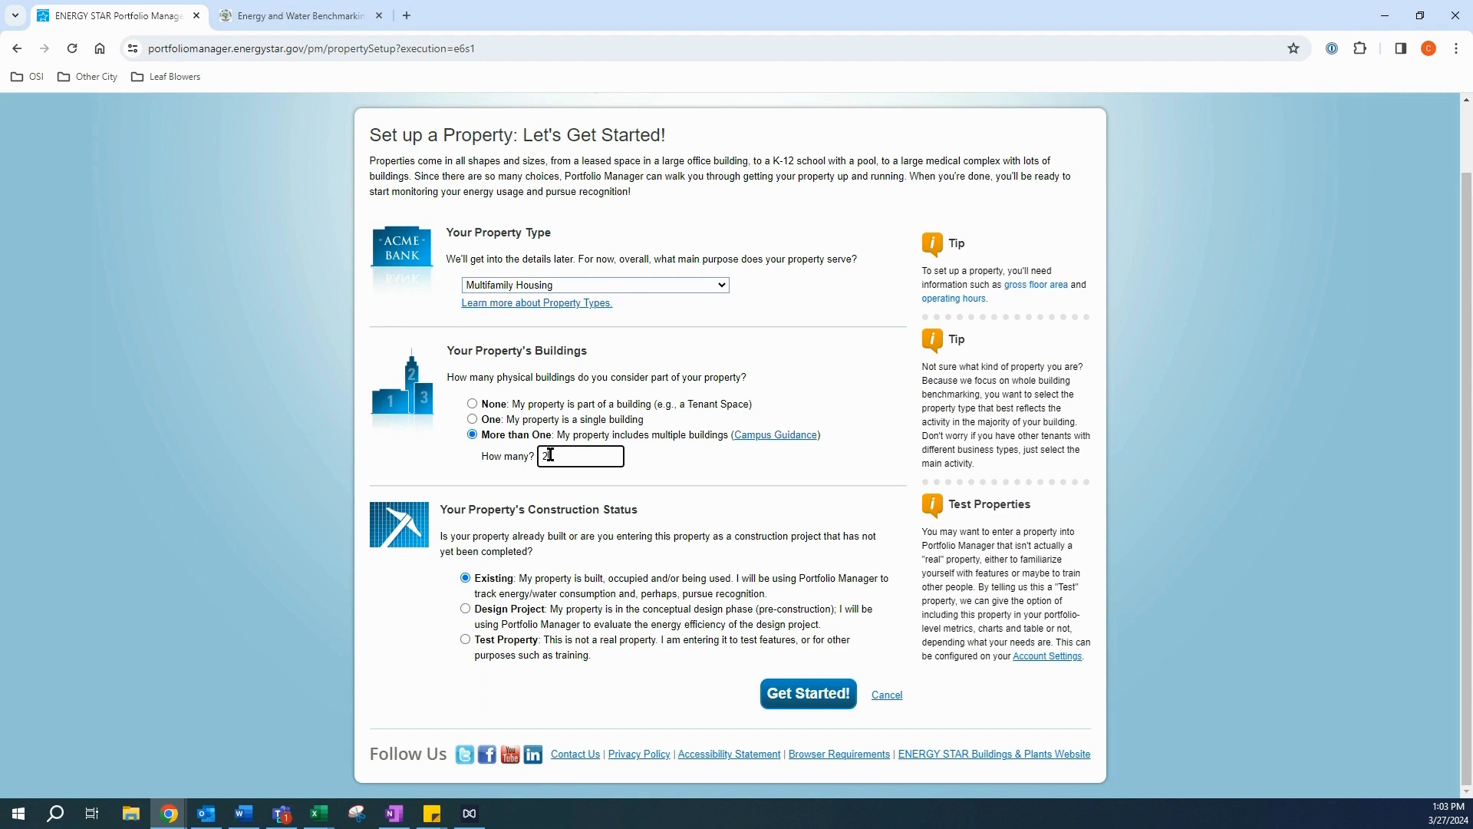
click(679, 473)
click(810, 694)
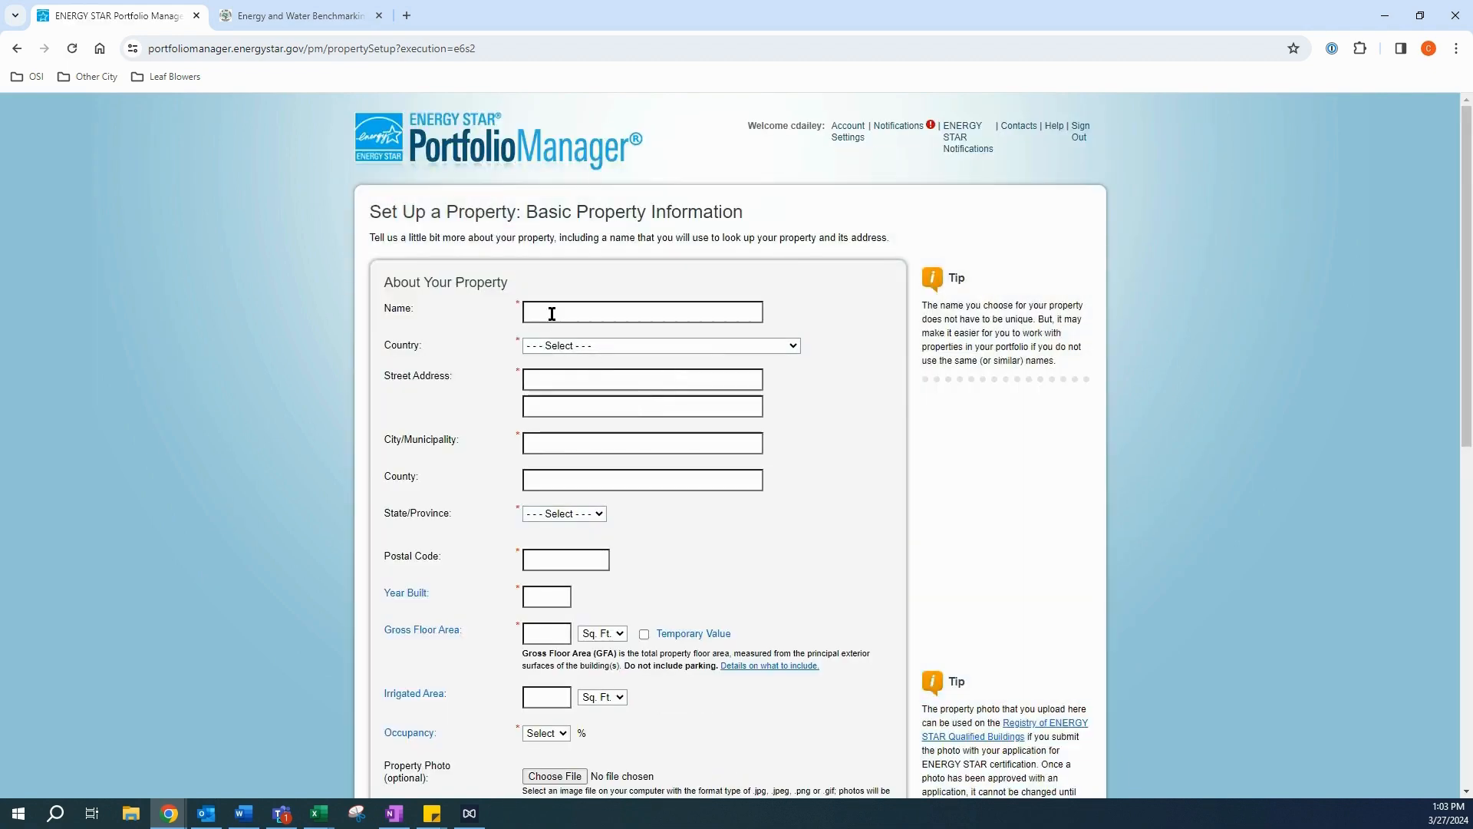
Step: Name the property 'Test Parent Property 1' with country United States
click(553, 313)
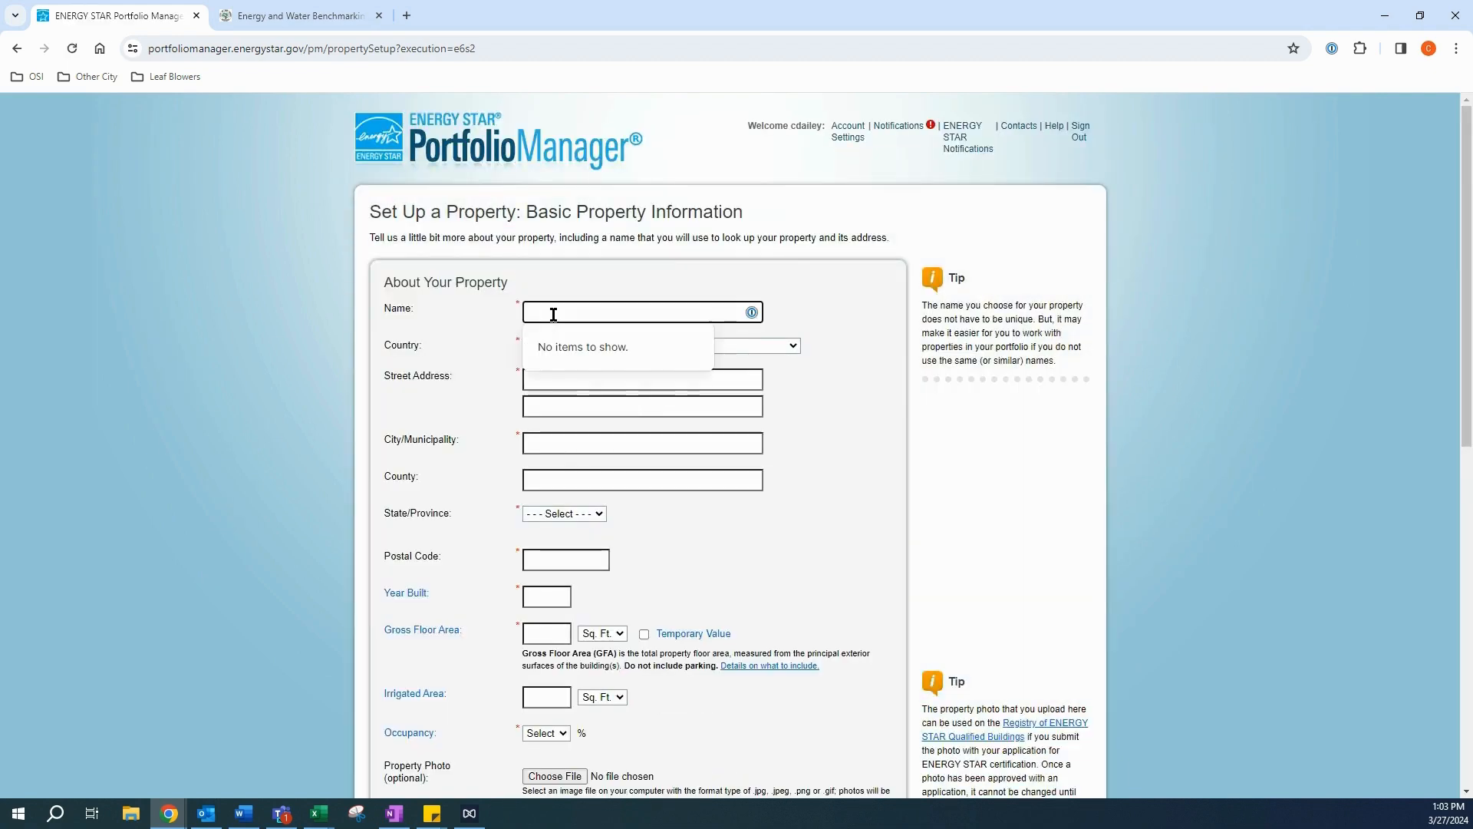
text(Test)
text(Paraent Proet)
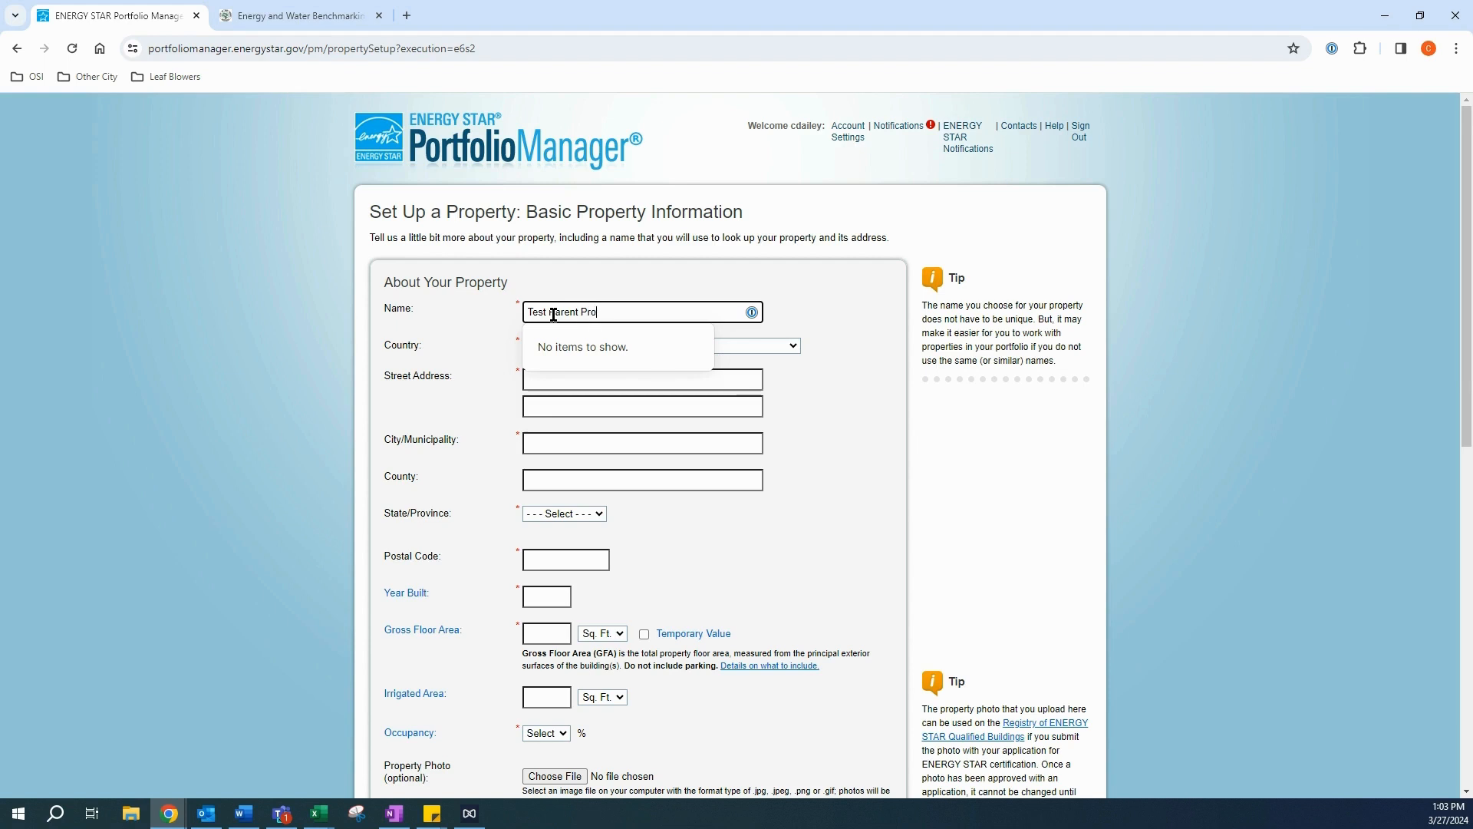
text(y)
key(BackSpace)
key(BackSpace)
key(BackSpace)
text(perty 1)
key(Tab)
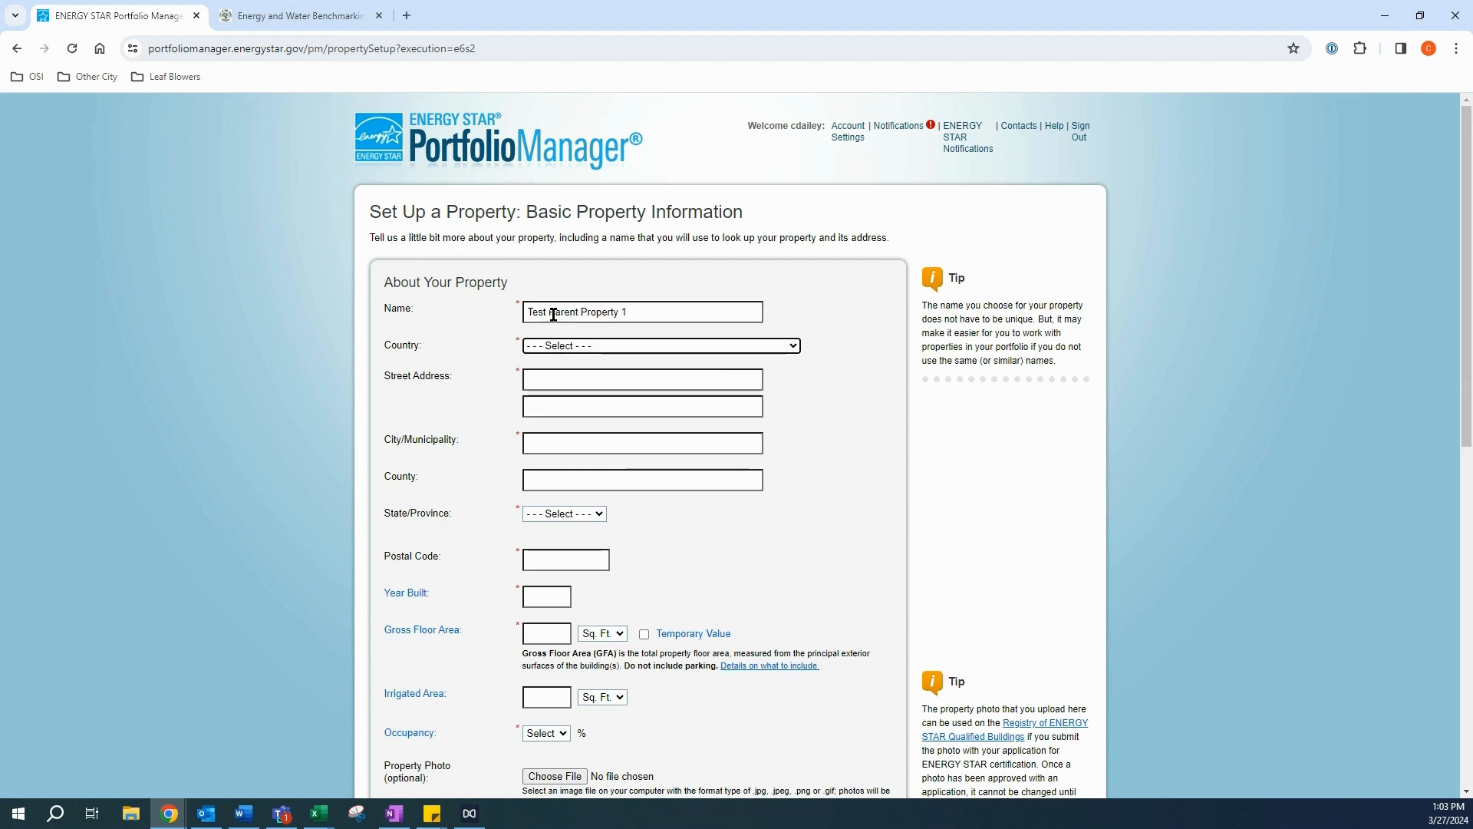
key(Down)
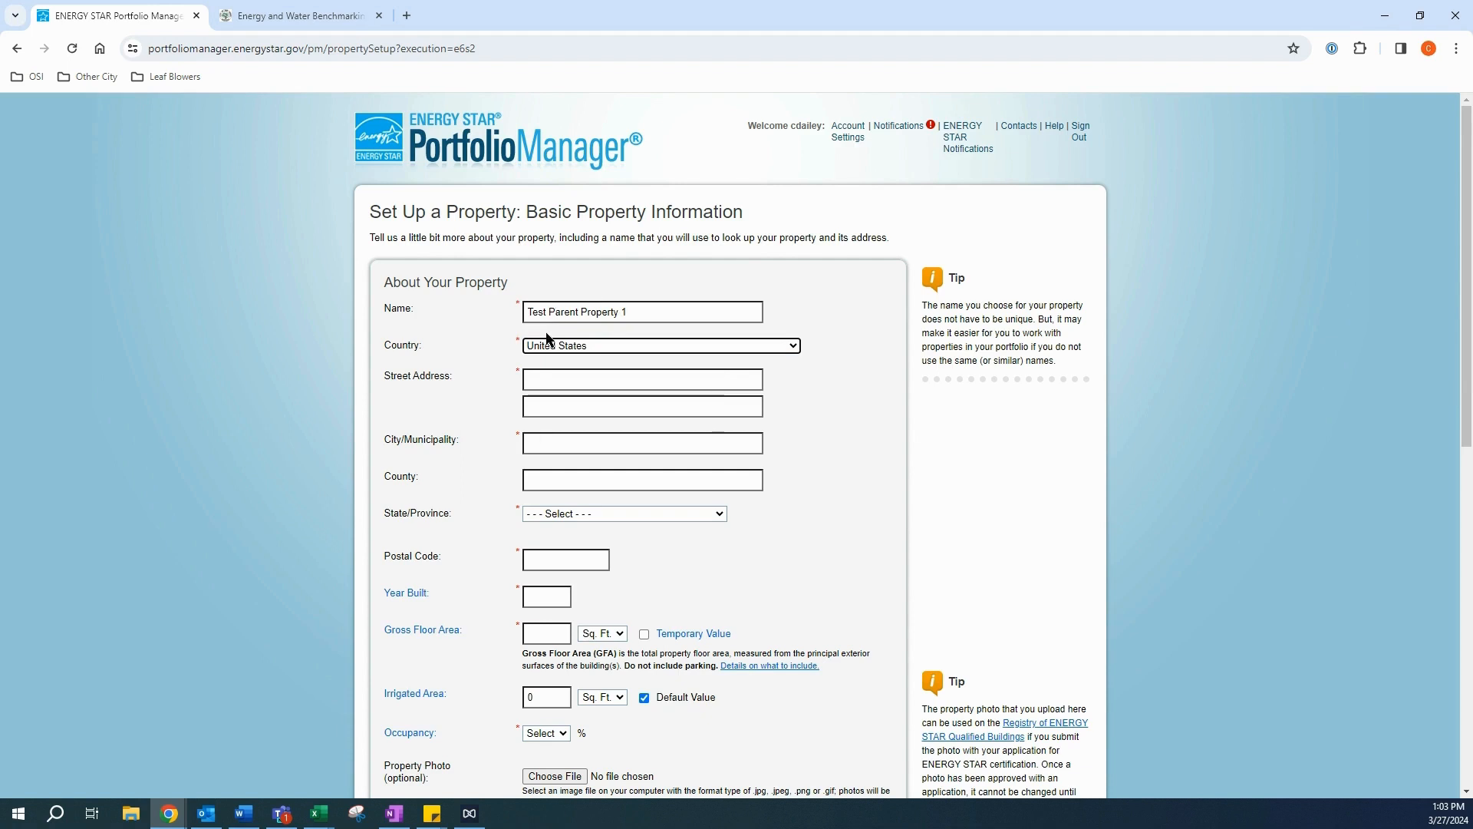
click(539, 373)
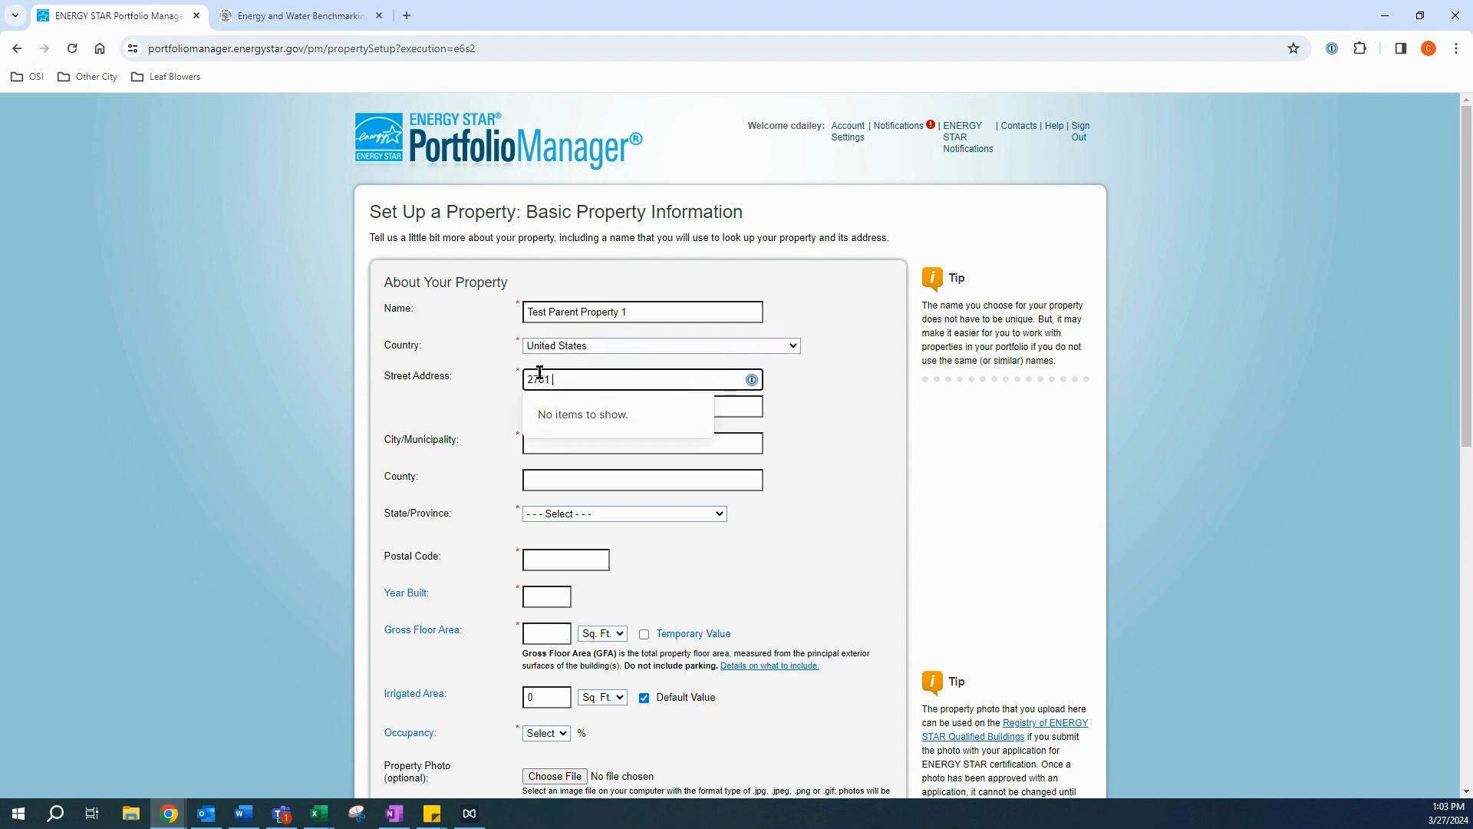
key(Tab)
click(722, 443)
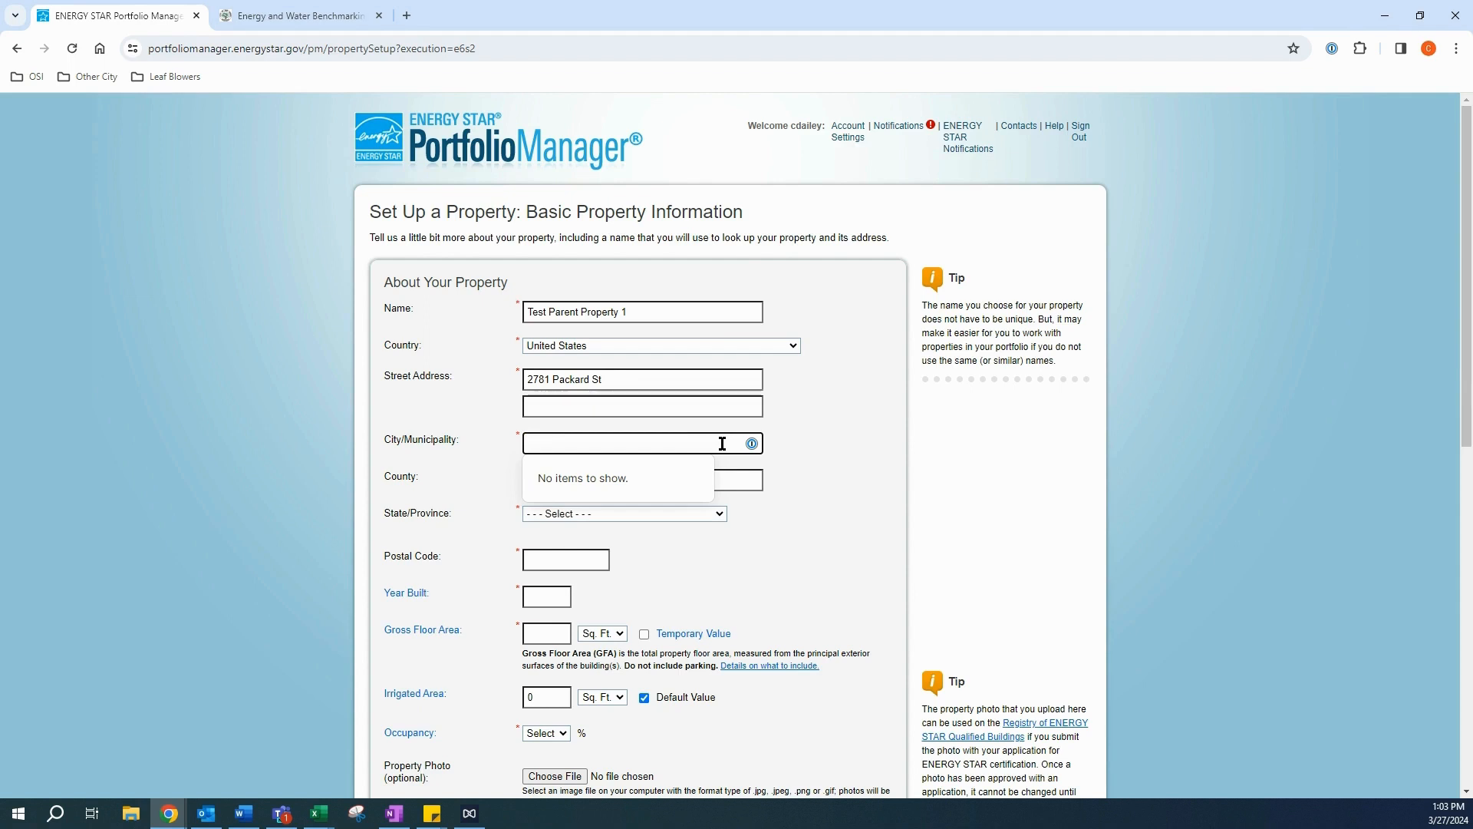
text(Ann Arbor)
key(Tab)
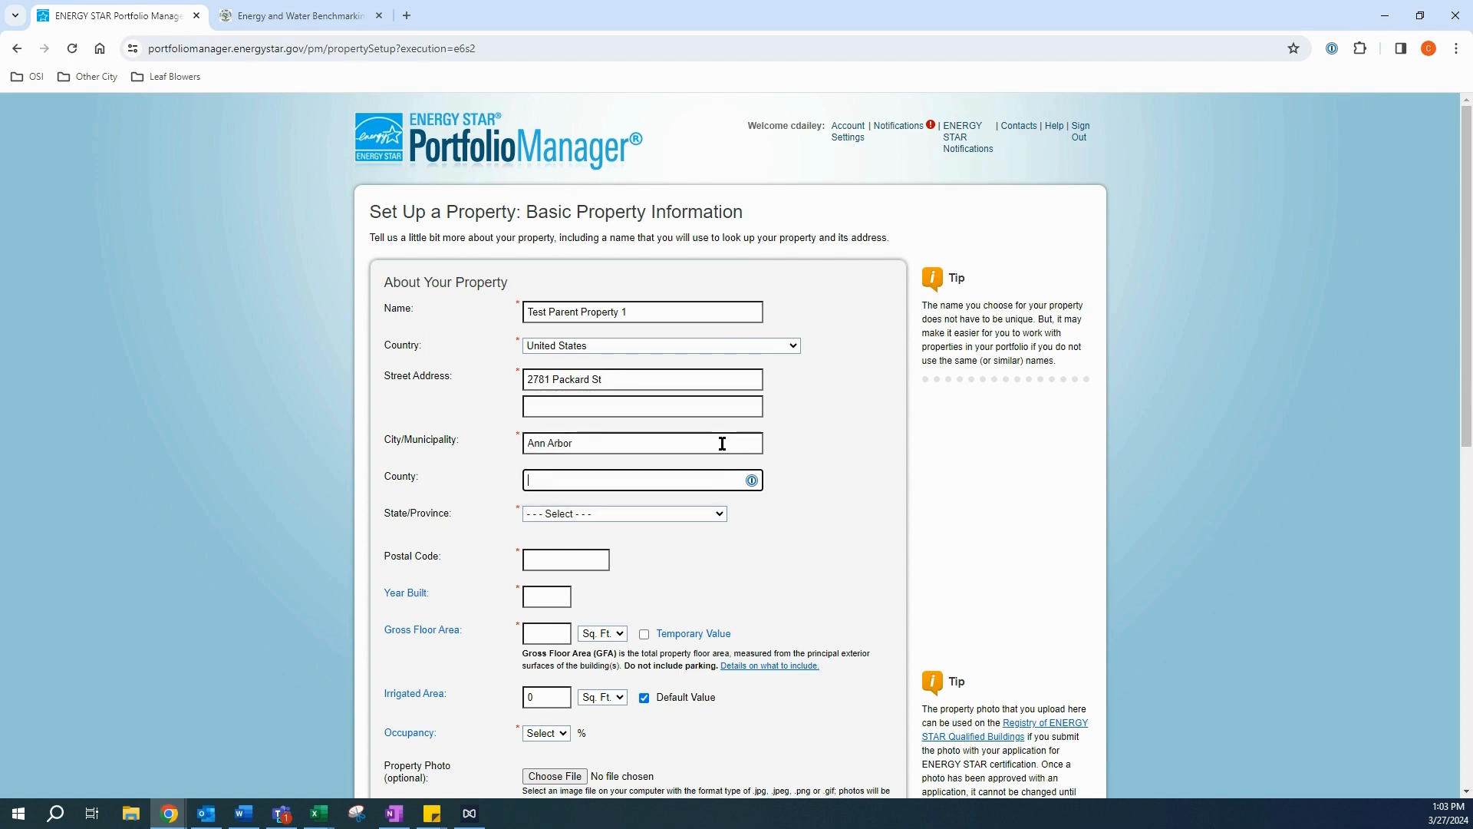
key(Tab)
text(mich)
key(Tab)
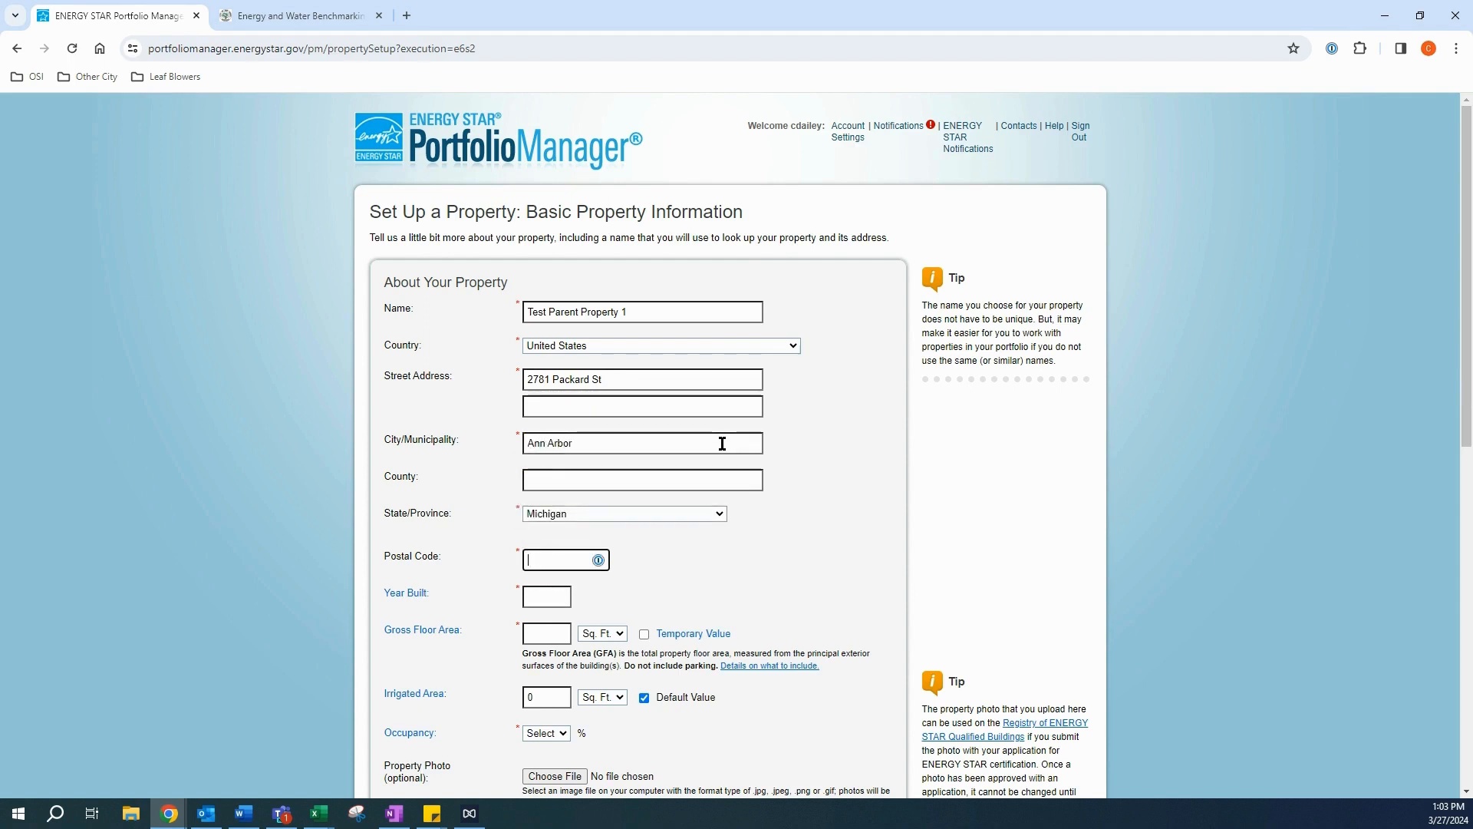
text(48)
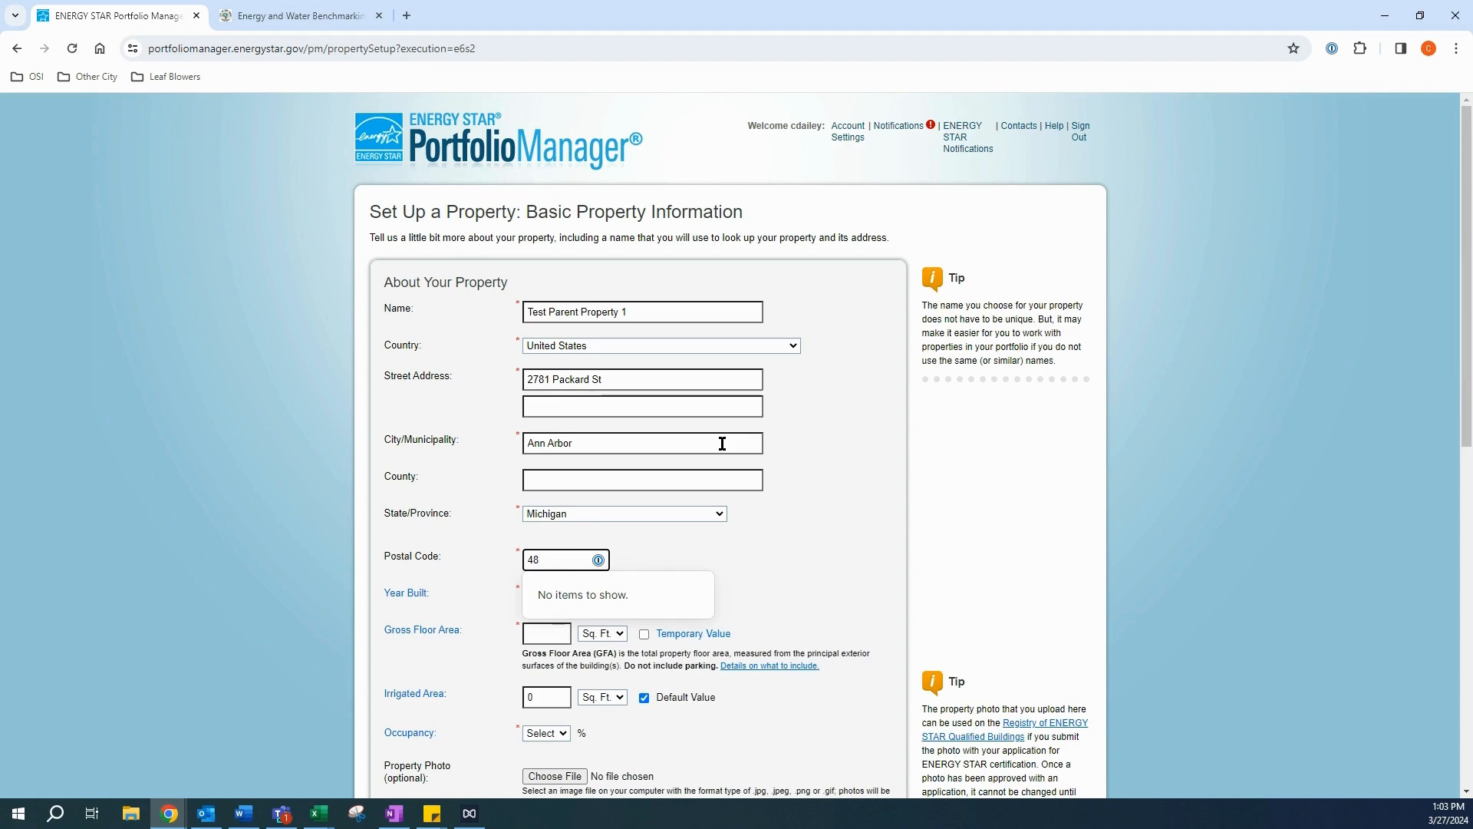
text(0108)
click(841, 560)
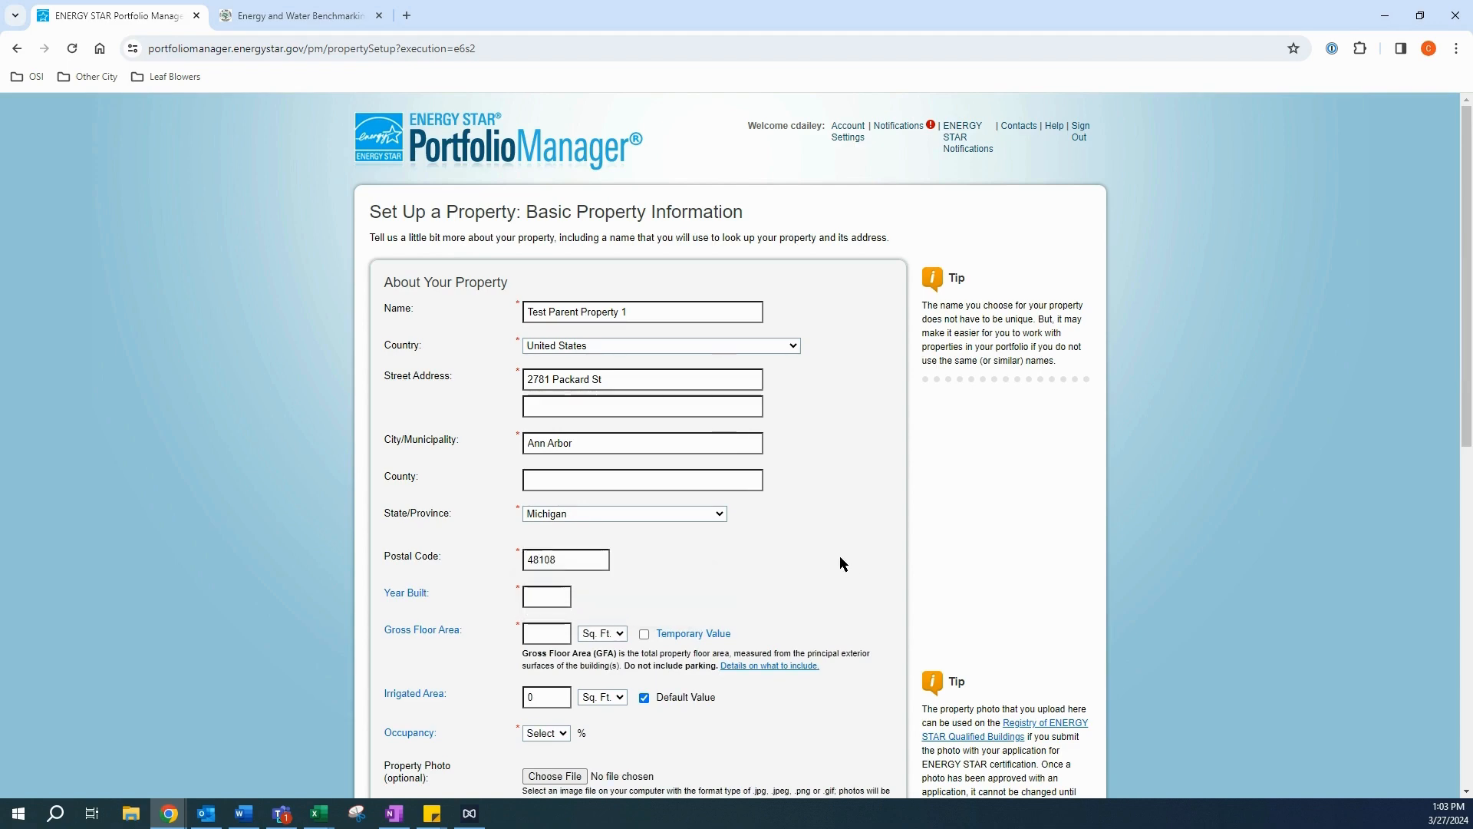
scroll(839, 564, down, 2)
click(544, 442)
Step: Enter year built 1980 and a gross floor area of 20,000 sq ft
text(19)
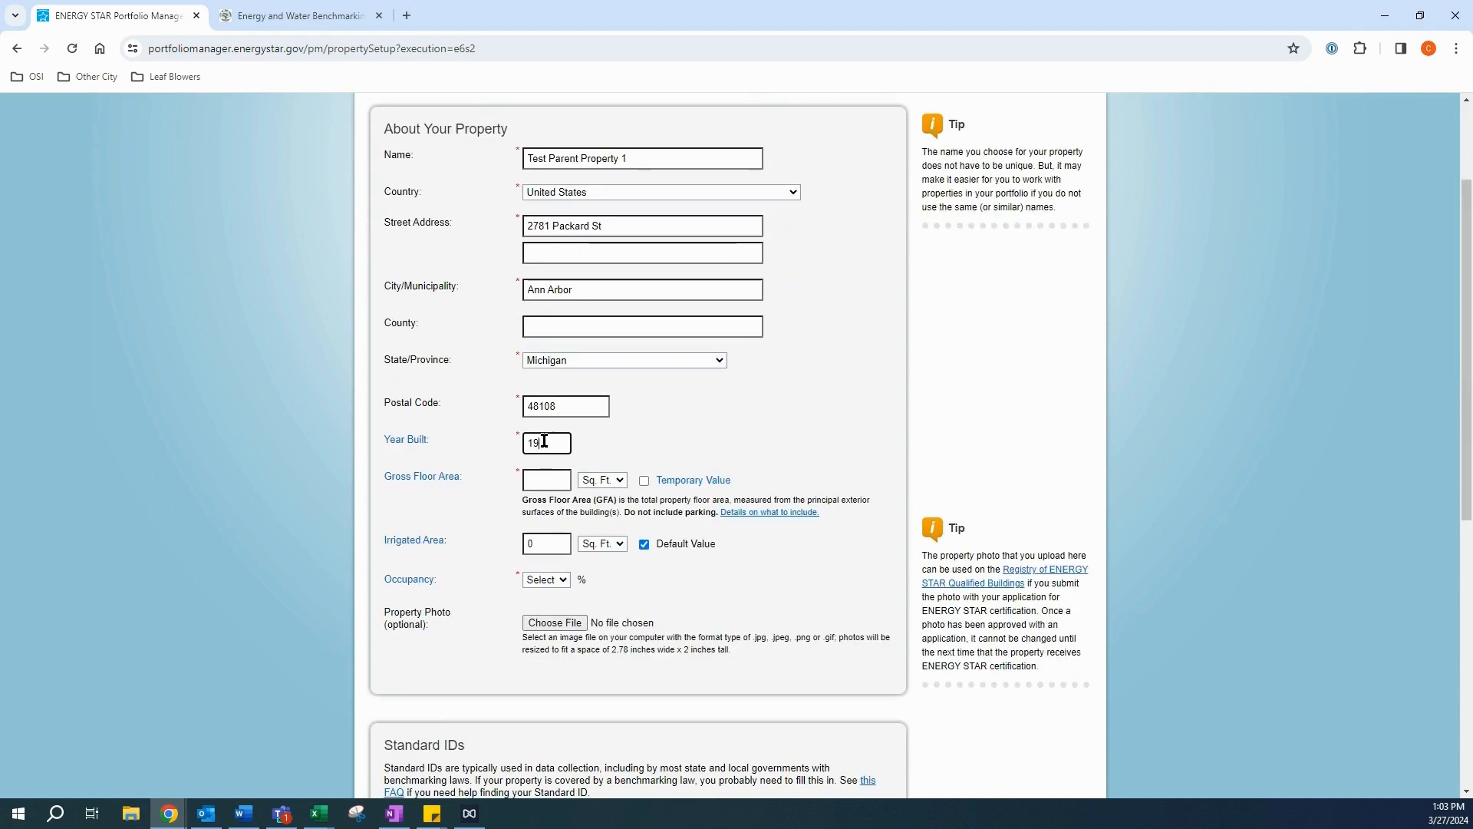
text(80)
key(ctrl+a)
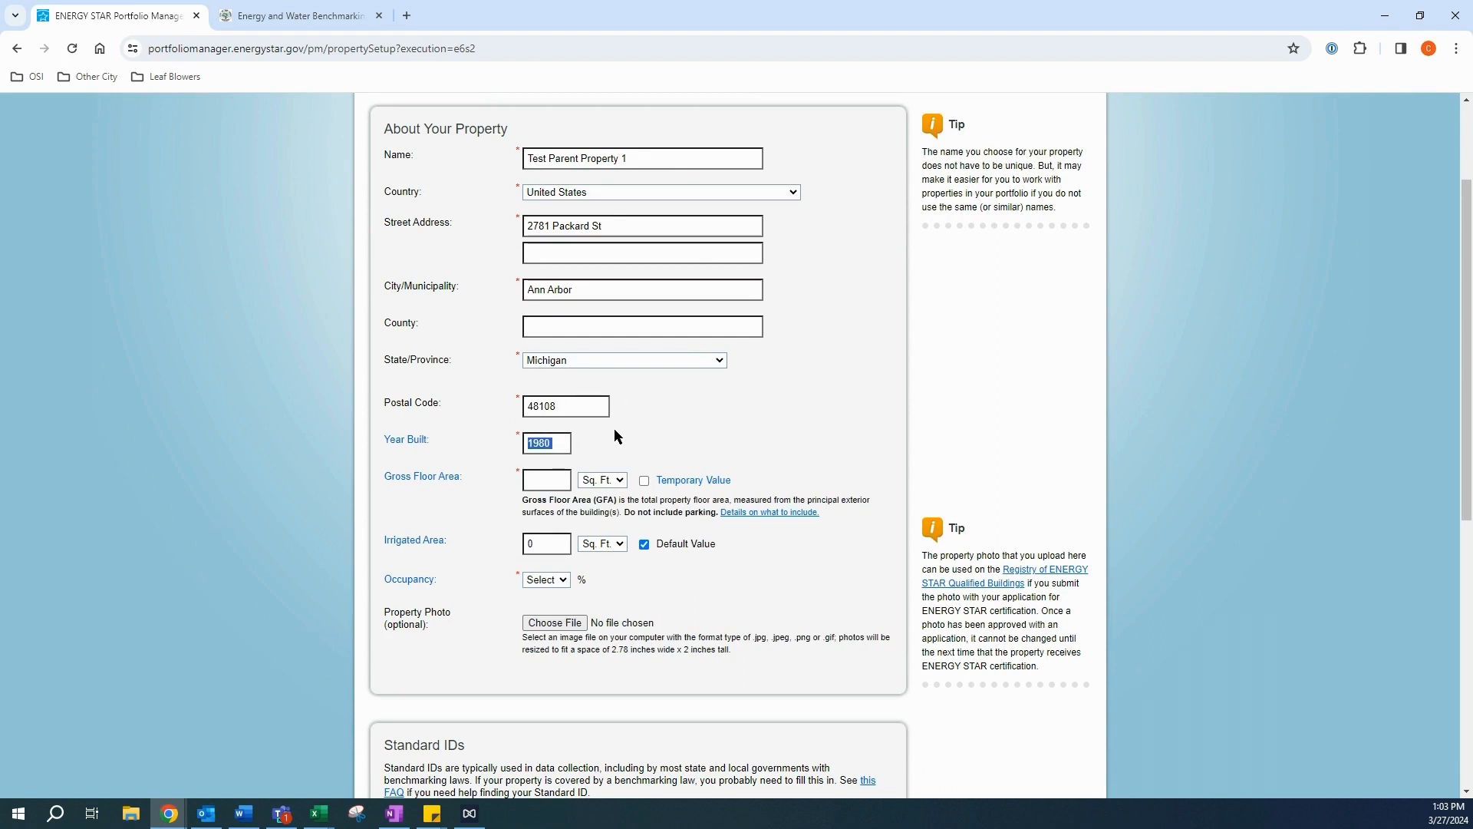
click(545, 479)
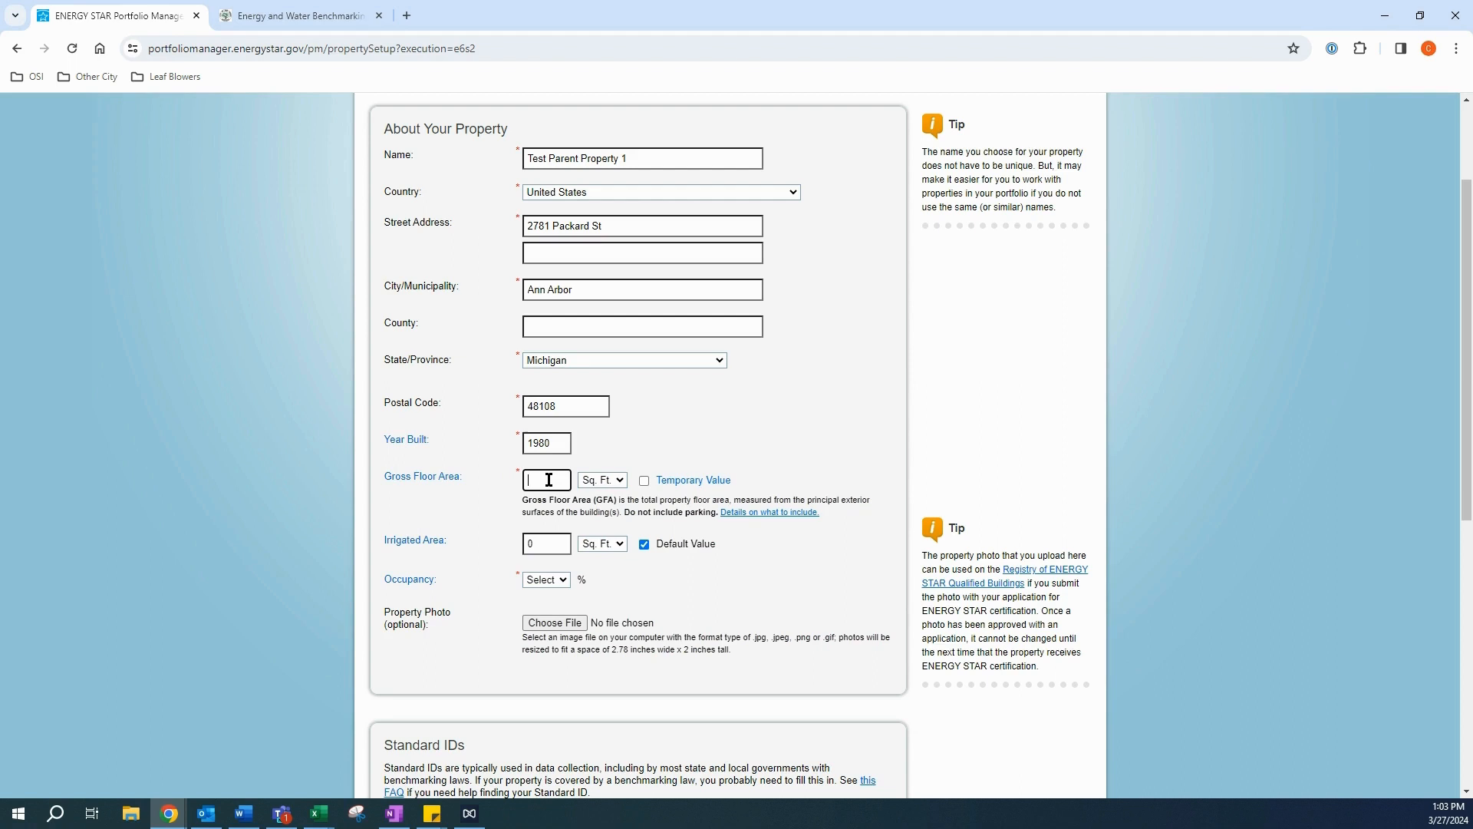
text(20,000)
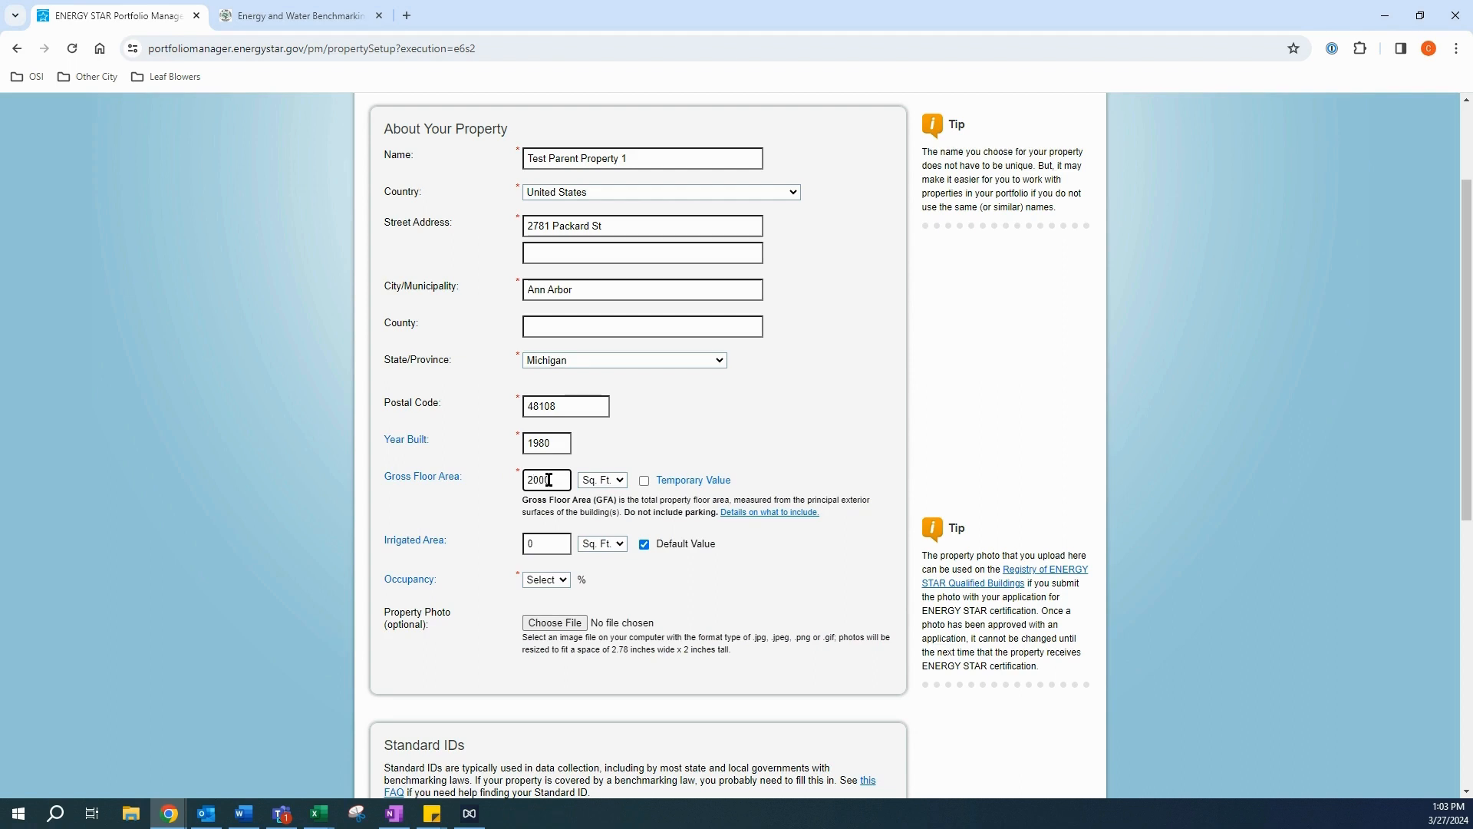
click(691, 441)
Step: Set the irrigated area to 800 sq ft and occupancy to 100%
scroll(691, 447, down, 1)
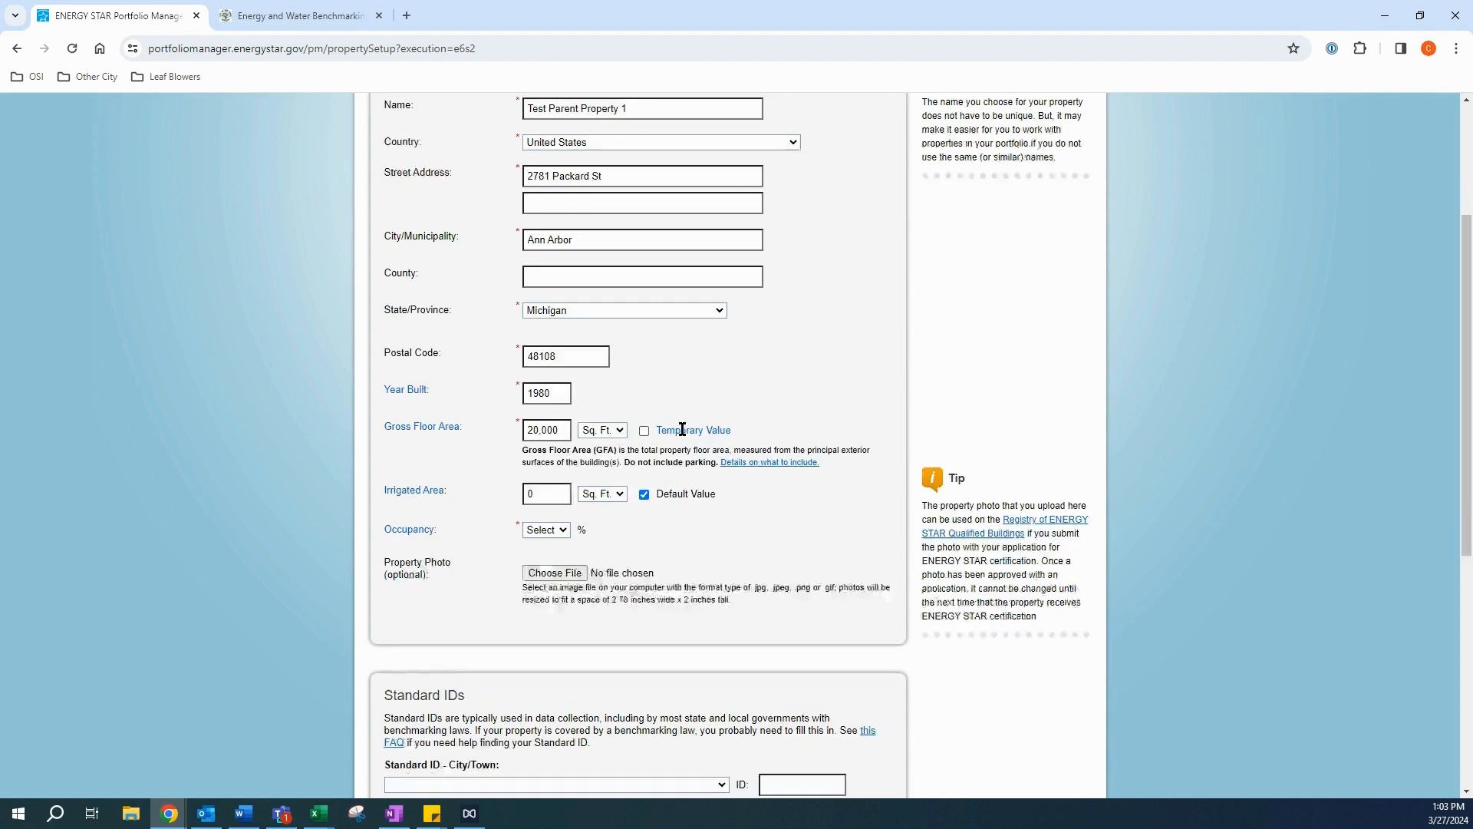
double_click(523, 467)
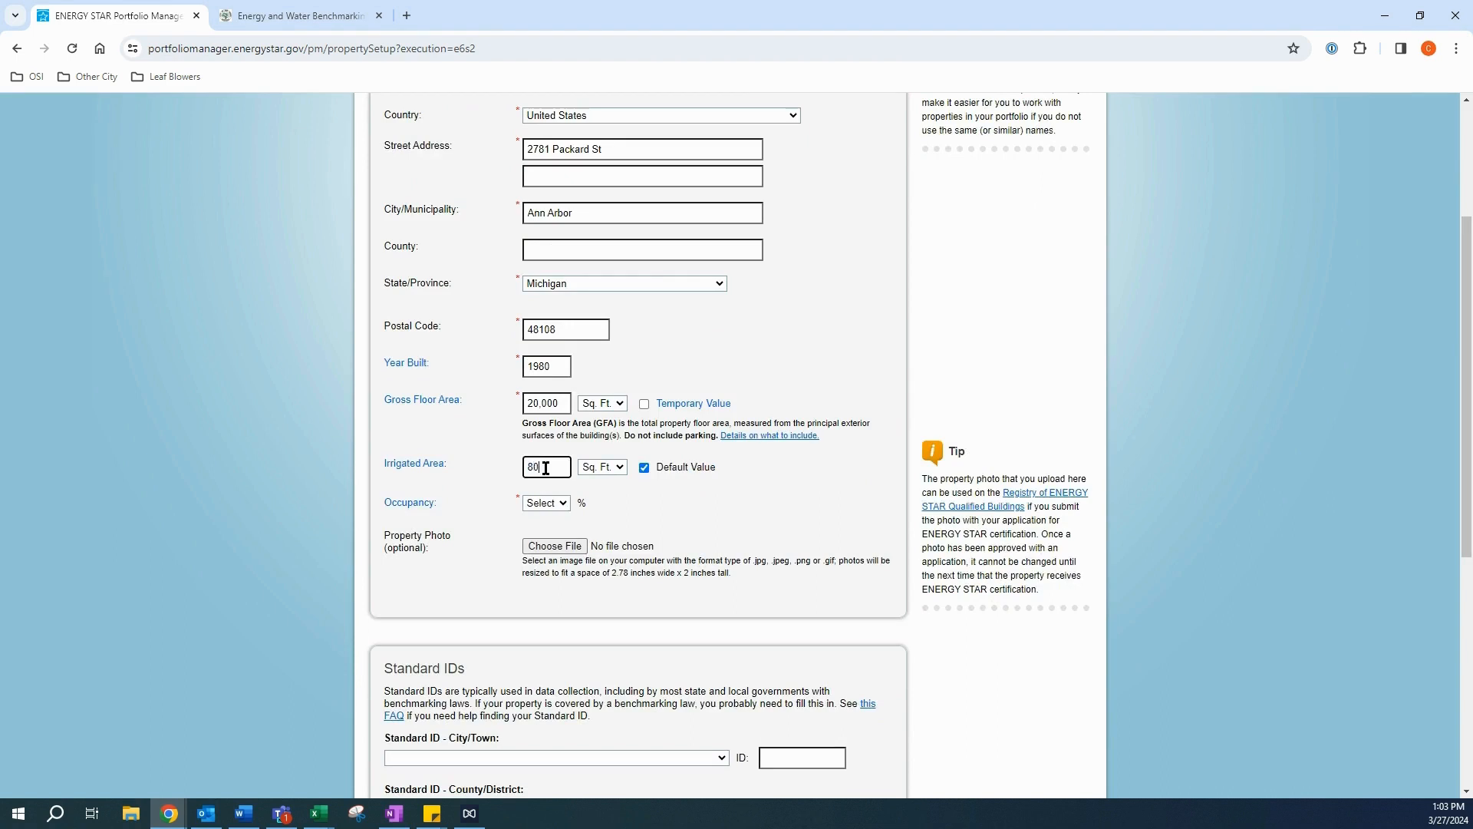
text(0)
click(612, 520)
scroll(606, 491, down, 1)
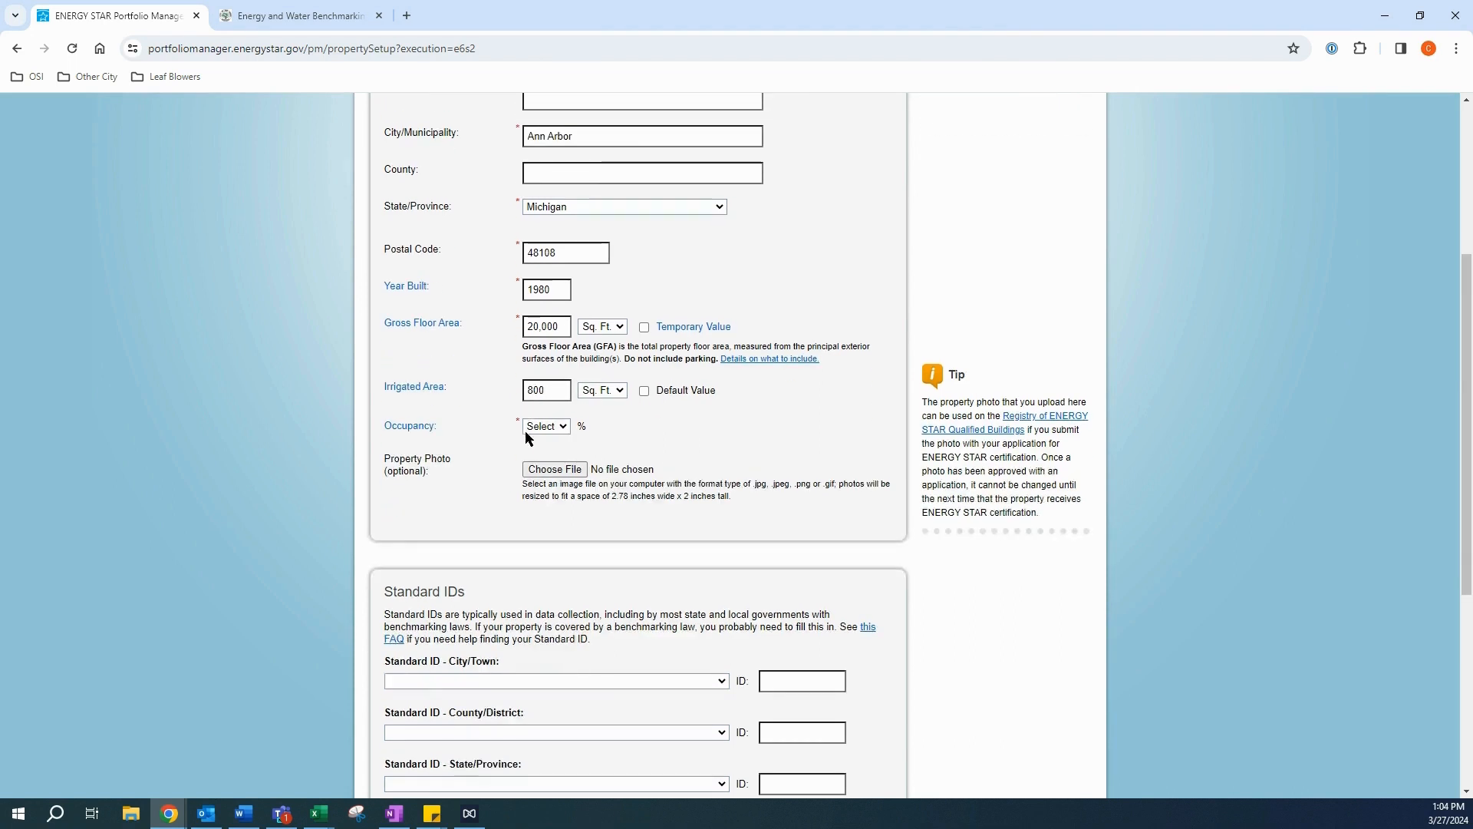
click(547, 428)
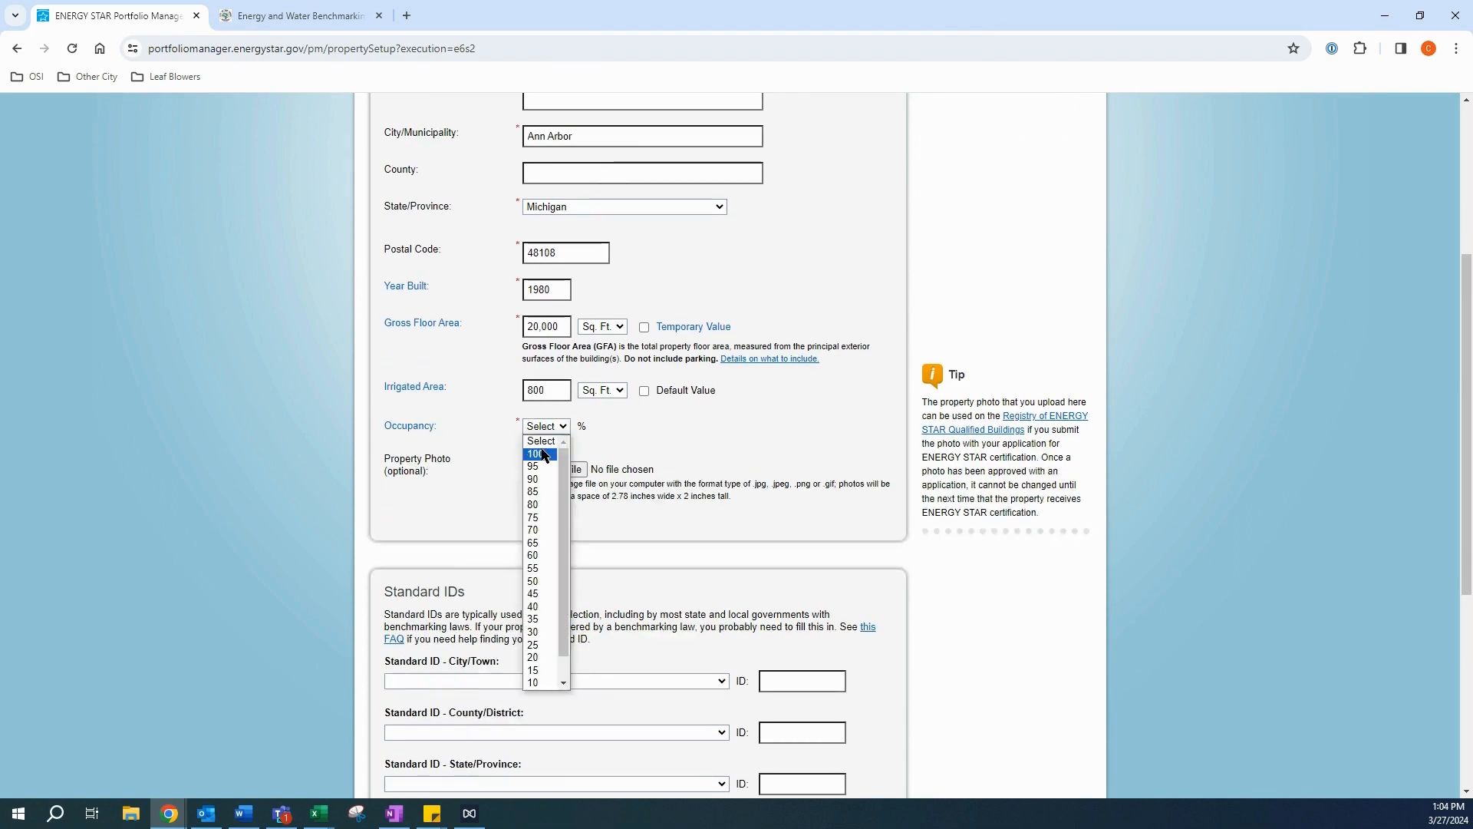
click(540, 454)
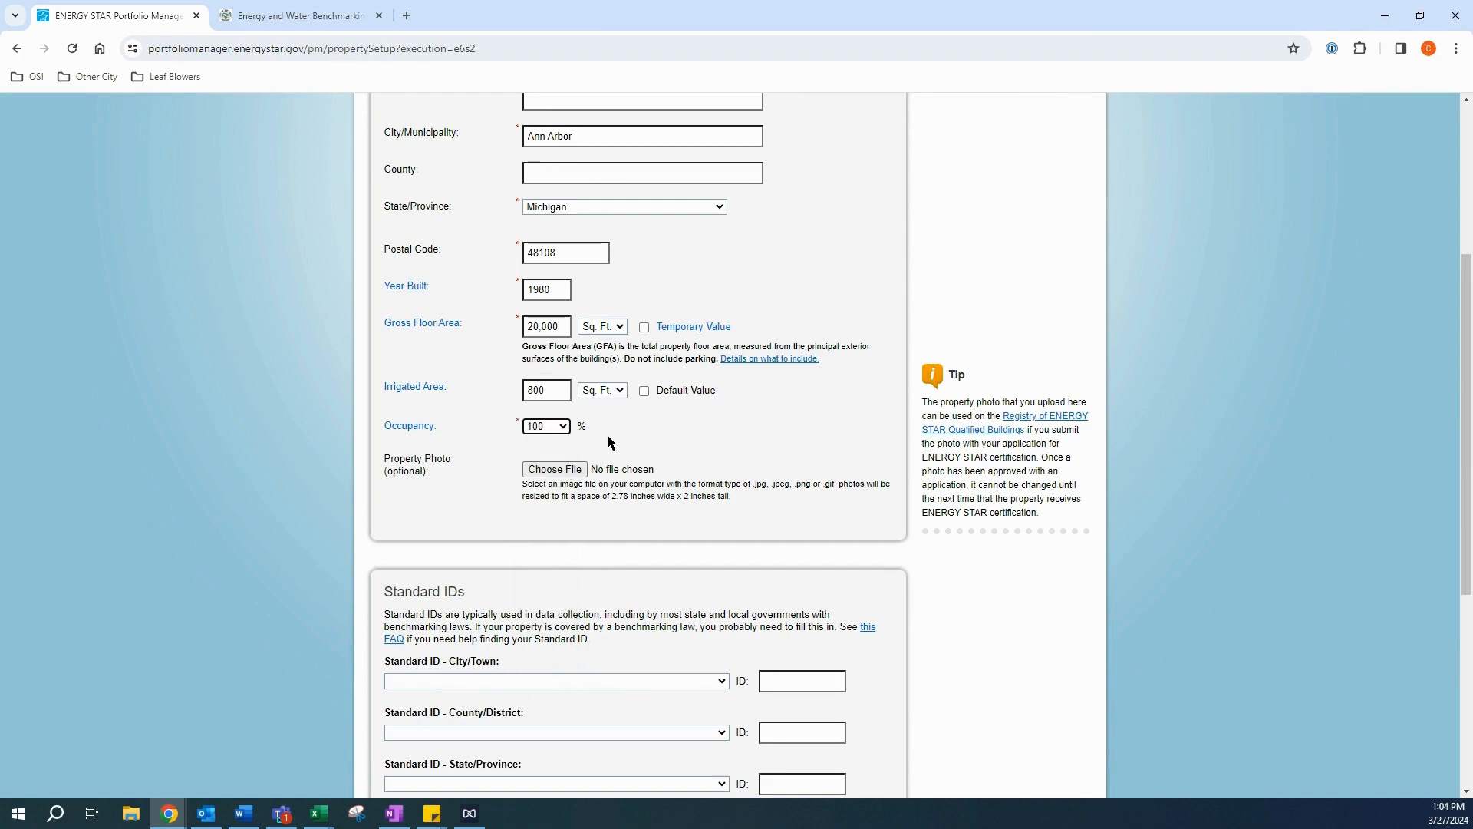
scroll(608, 441, down, 4)
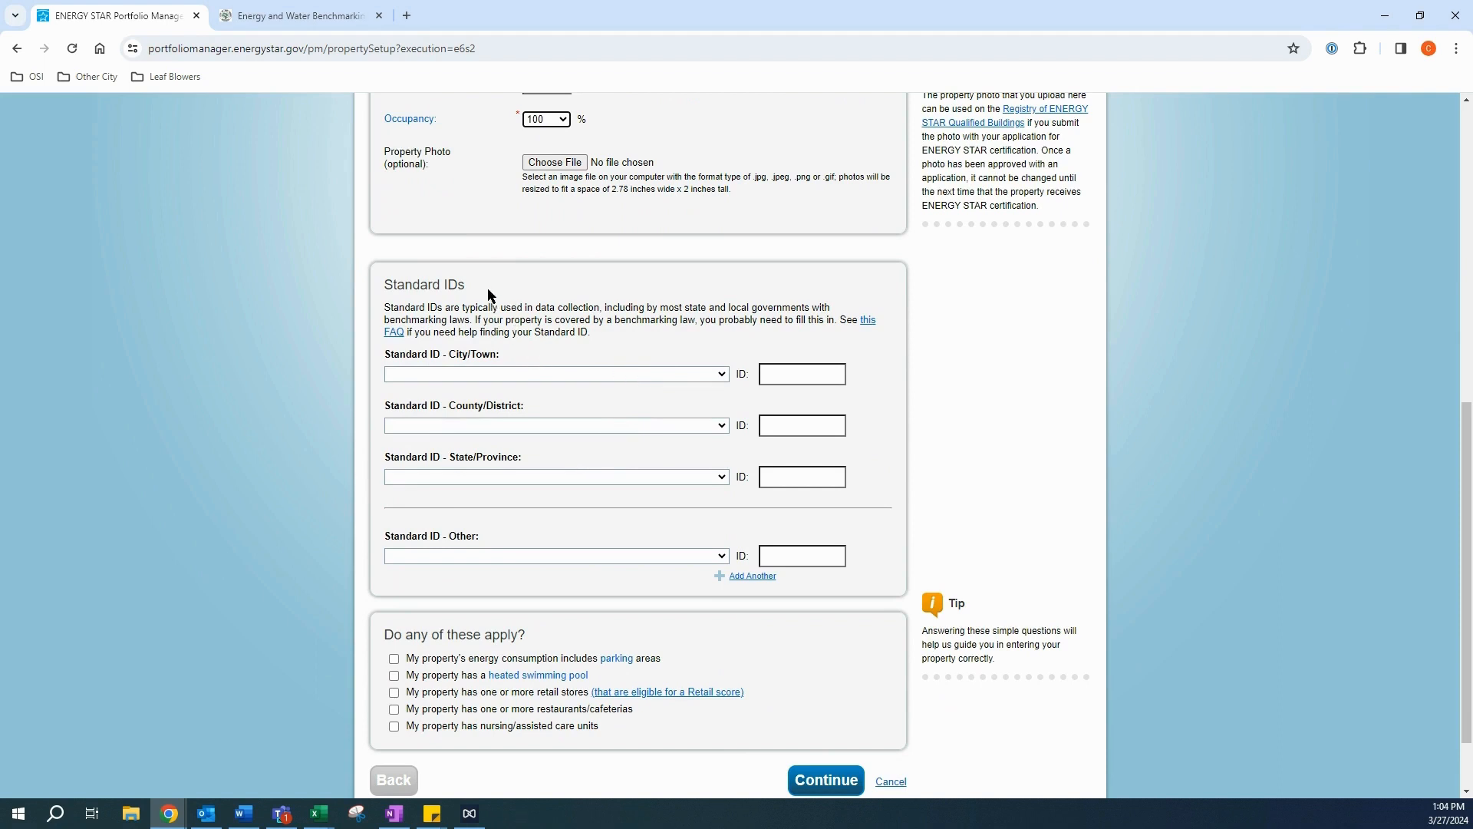
Step: Add Ann Arbor Building ID A2BLD-00001 as a standard ID, then switch to the a2gov page
click(609, 373)
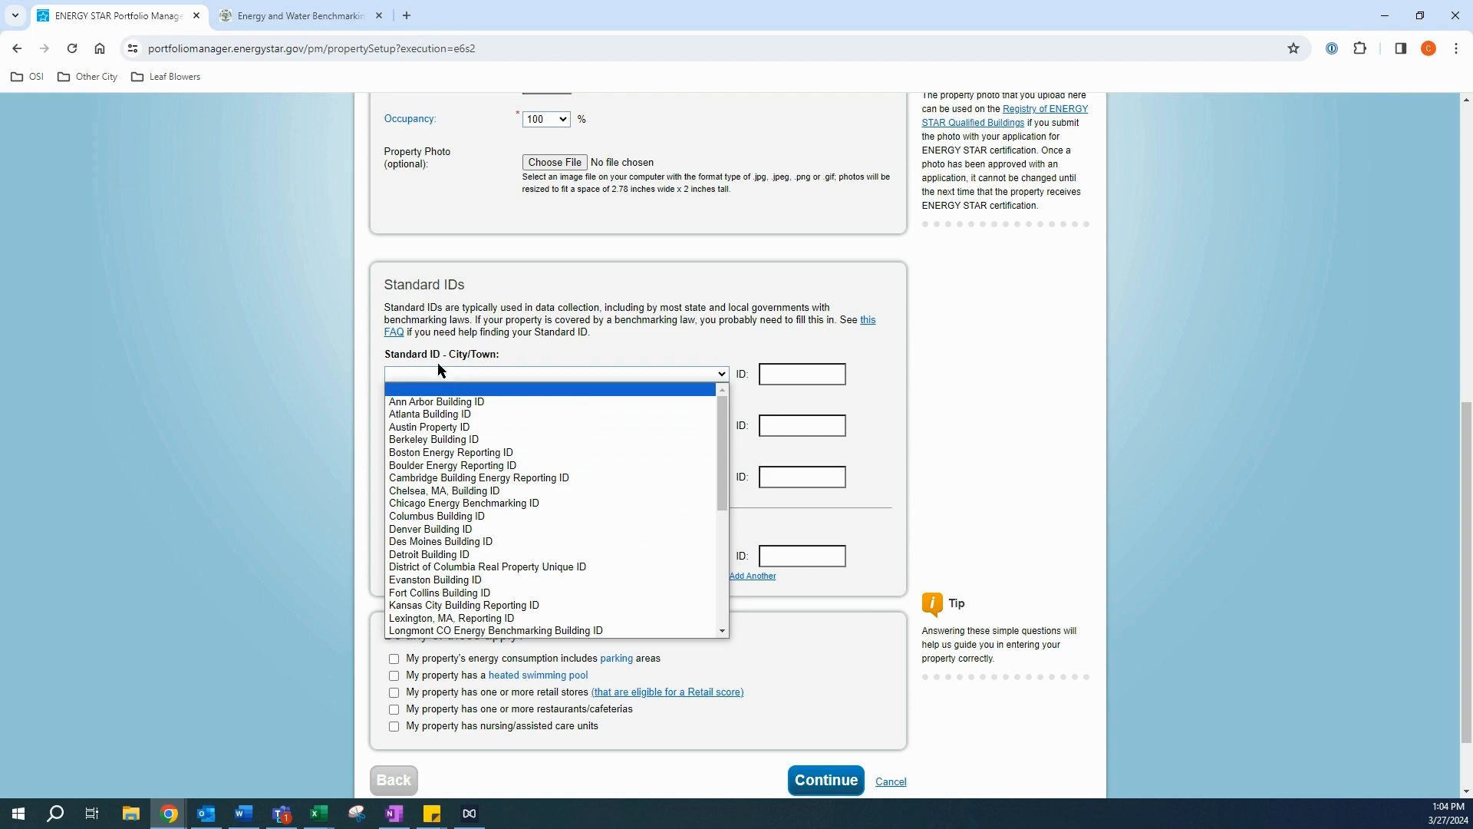
click(472, 407)
click(814, 375)
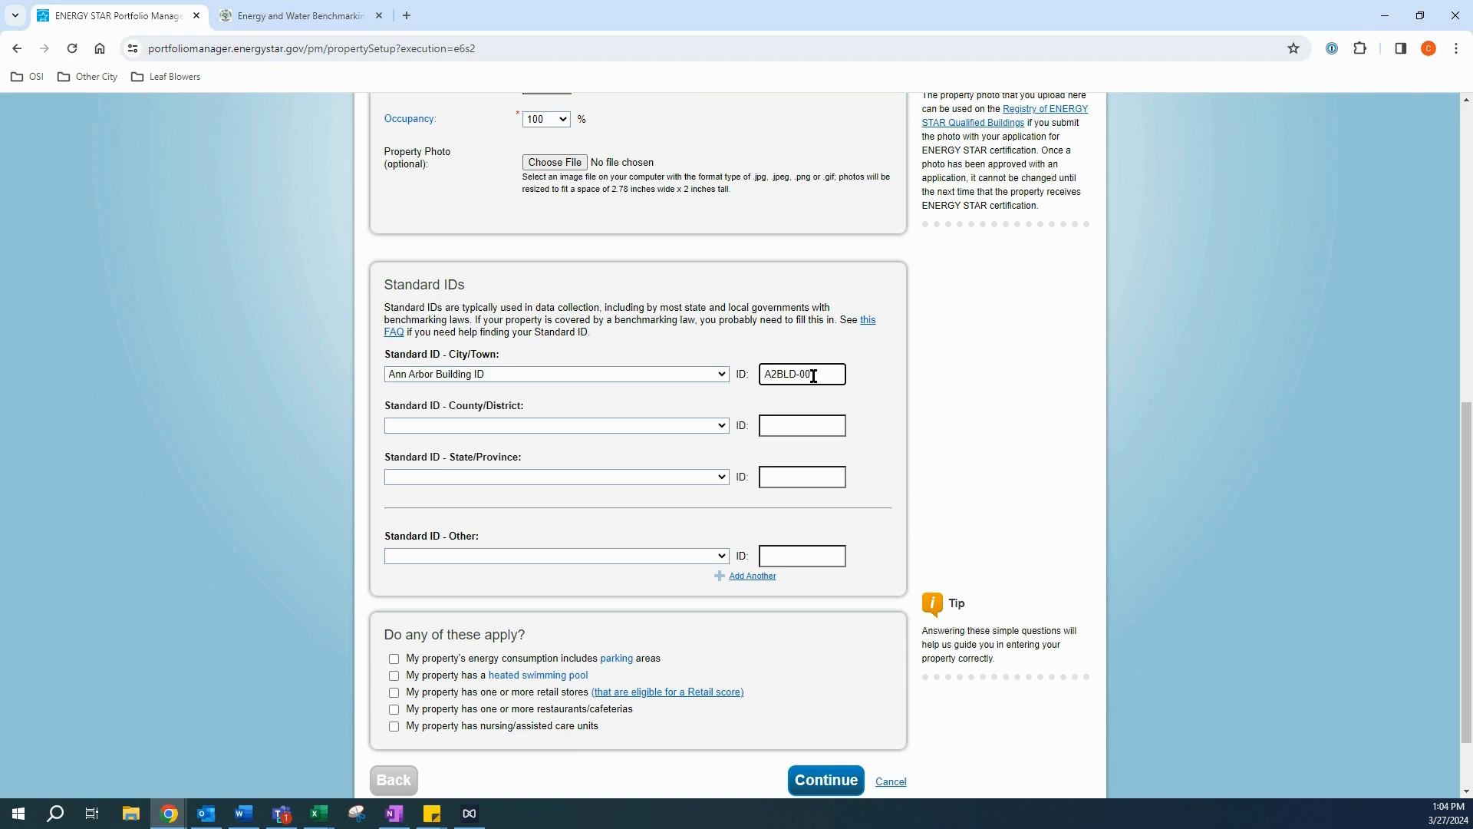
click(683, 334)
scroll(711, 370, down, 2)
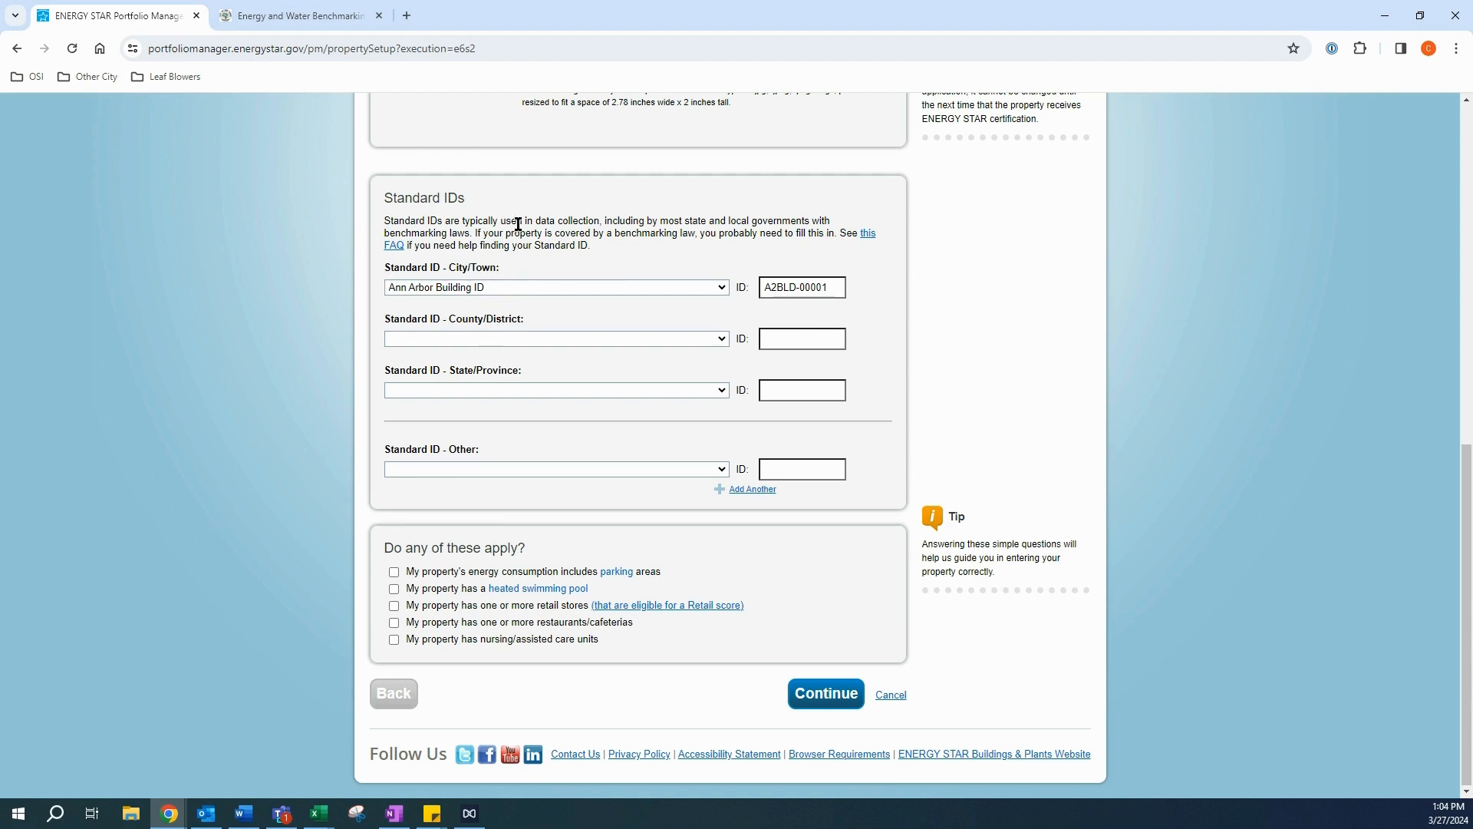
click(278, 12)
Step: Jump to the Covered Building List - 2024 section, then go back to Portfolio Manager
scroll(365, 425, up, 20)
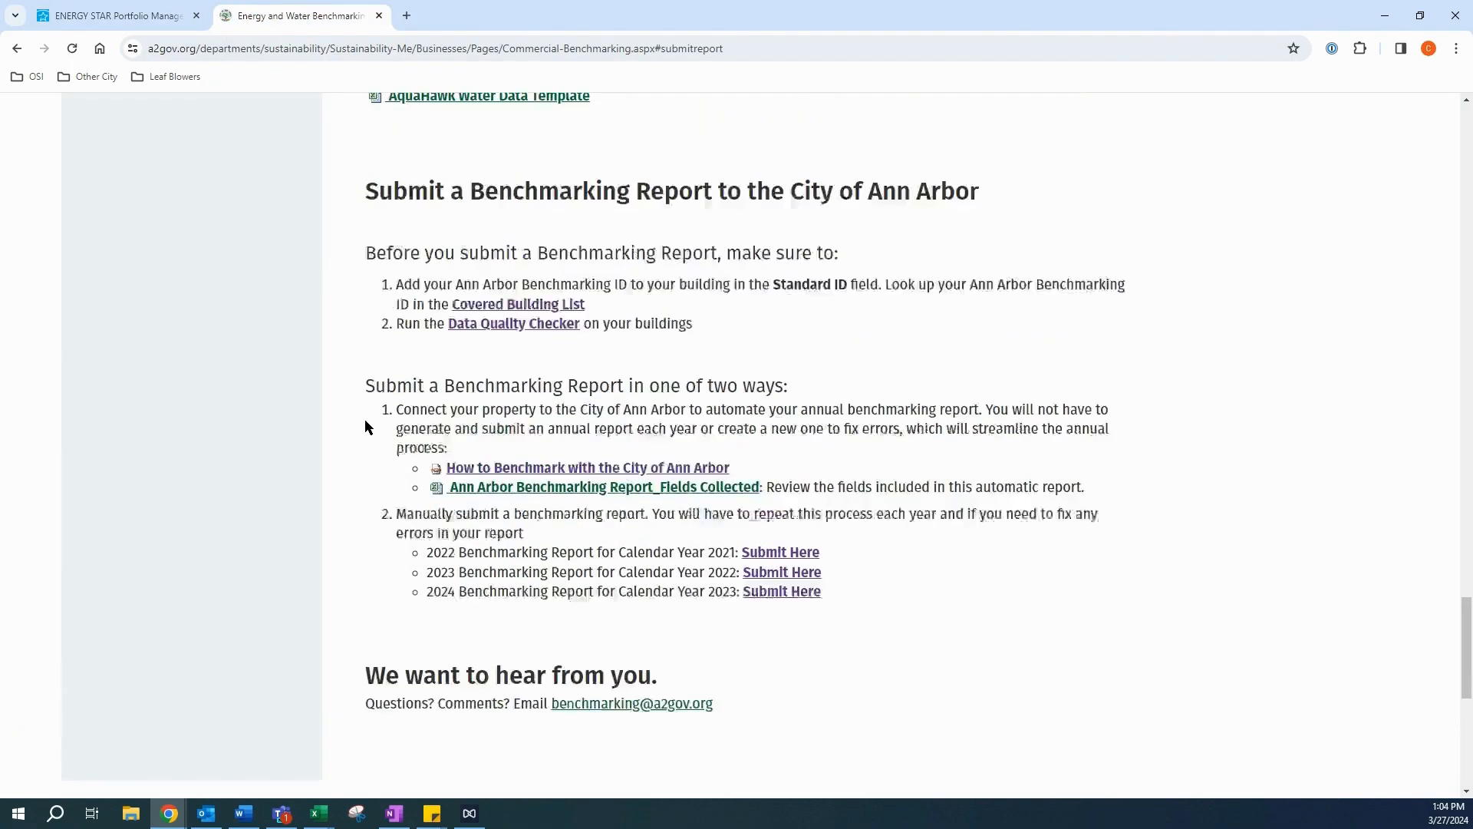
scroll(371, 375, up, 15)
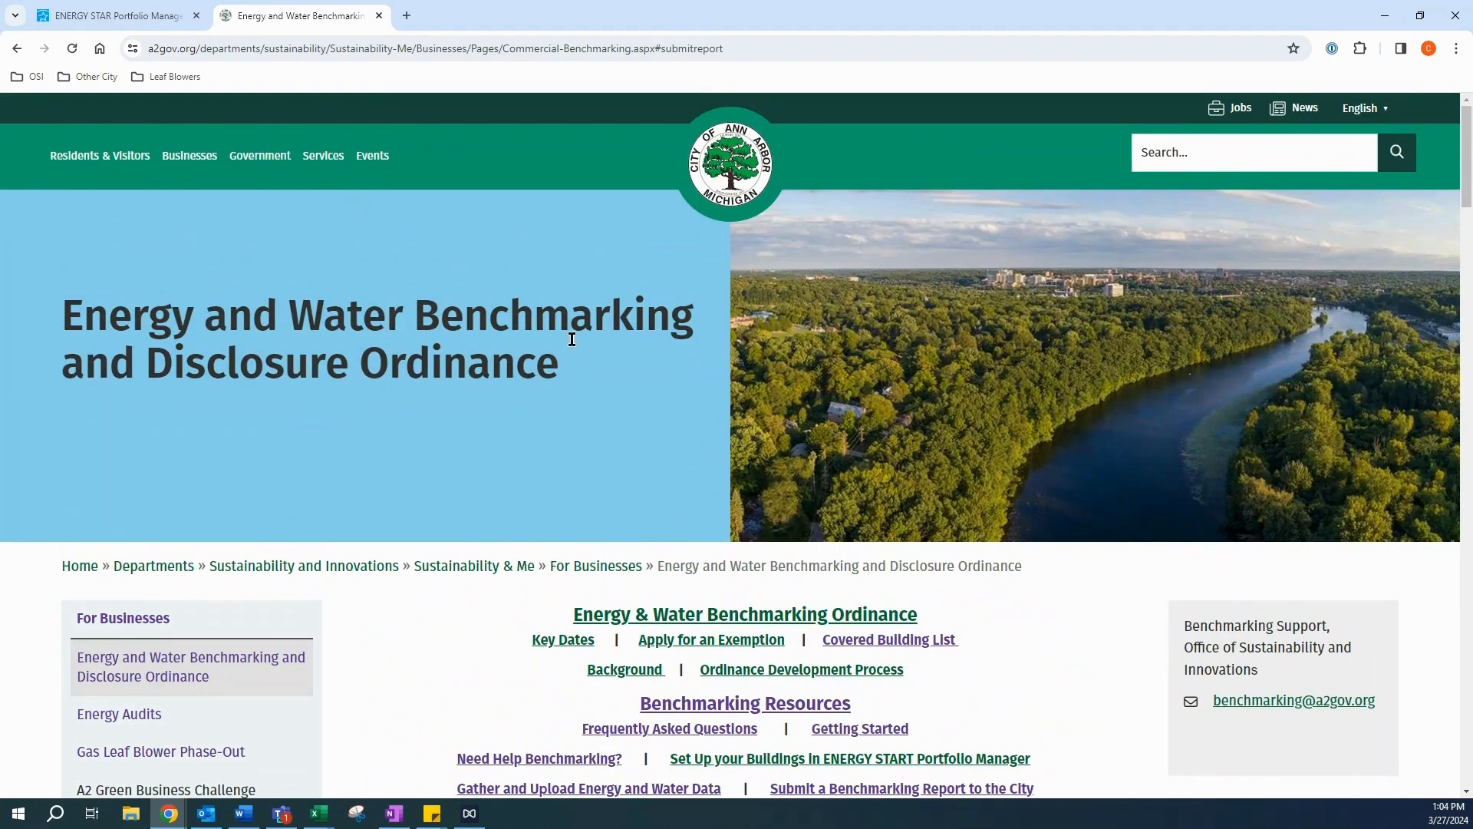
scroll(578, 350, down, 6)
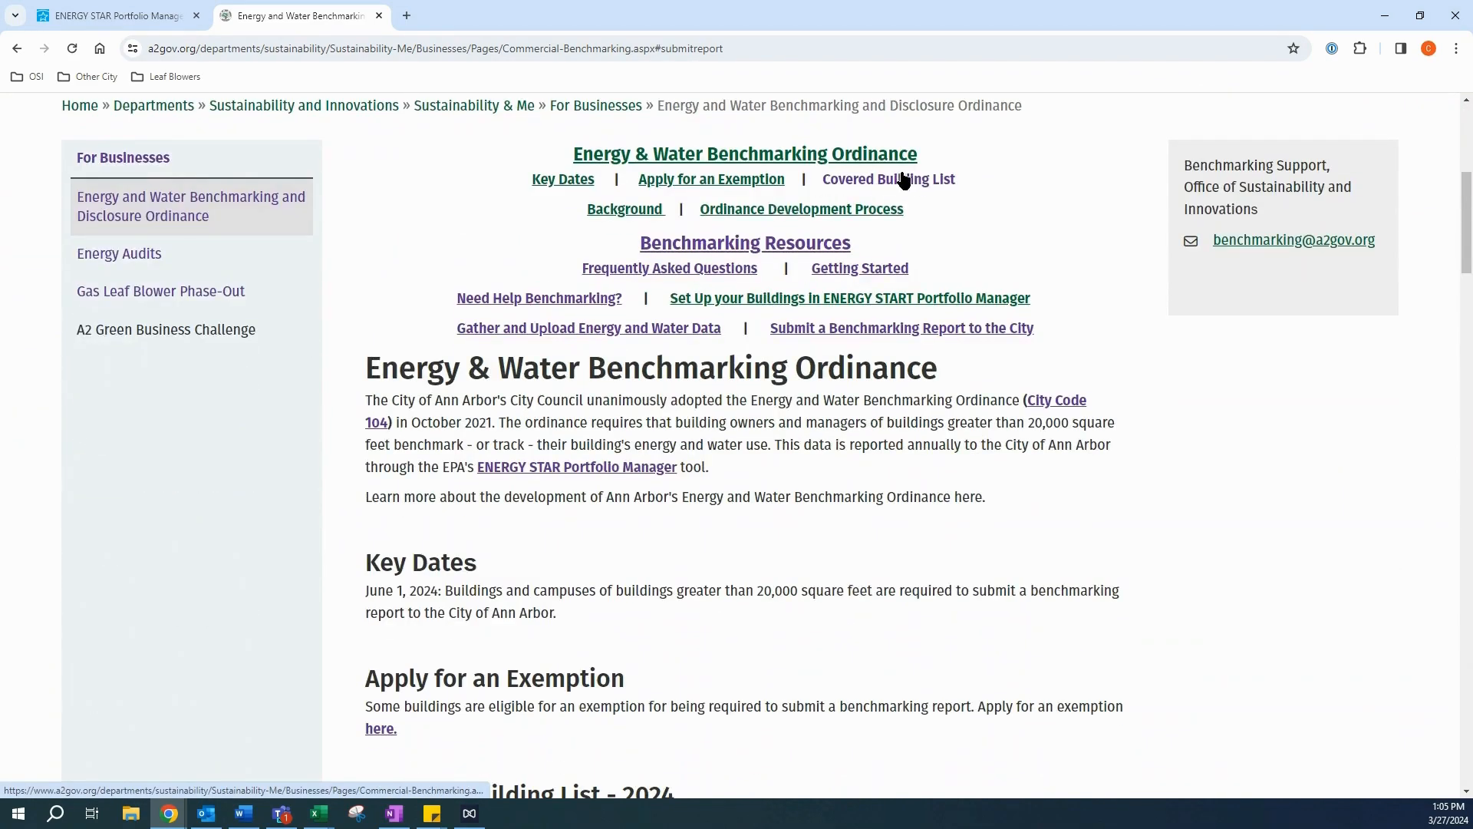
click(905, 186)
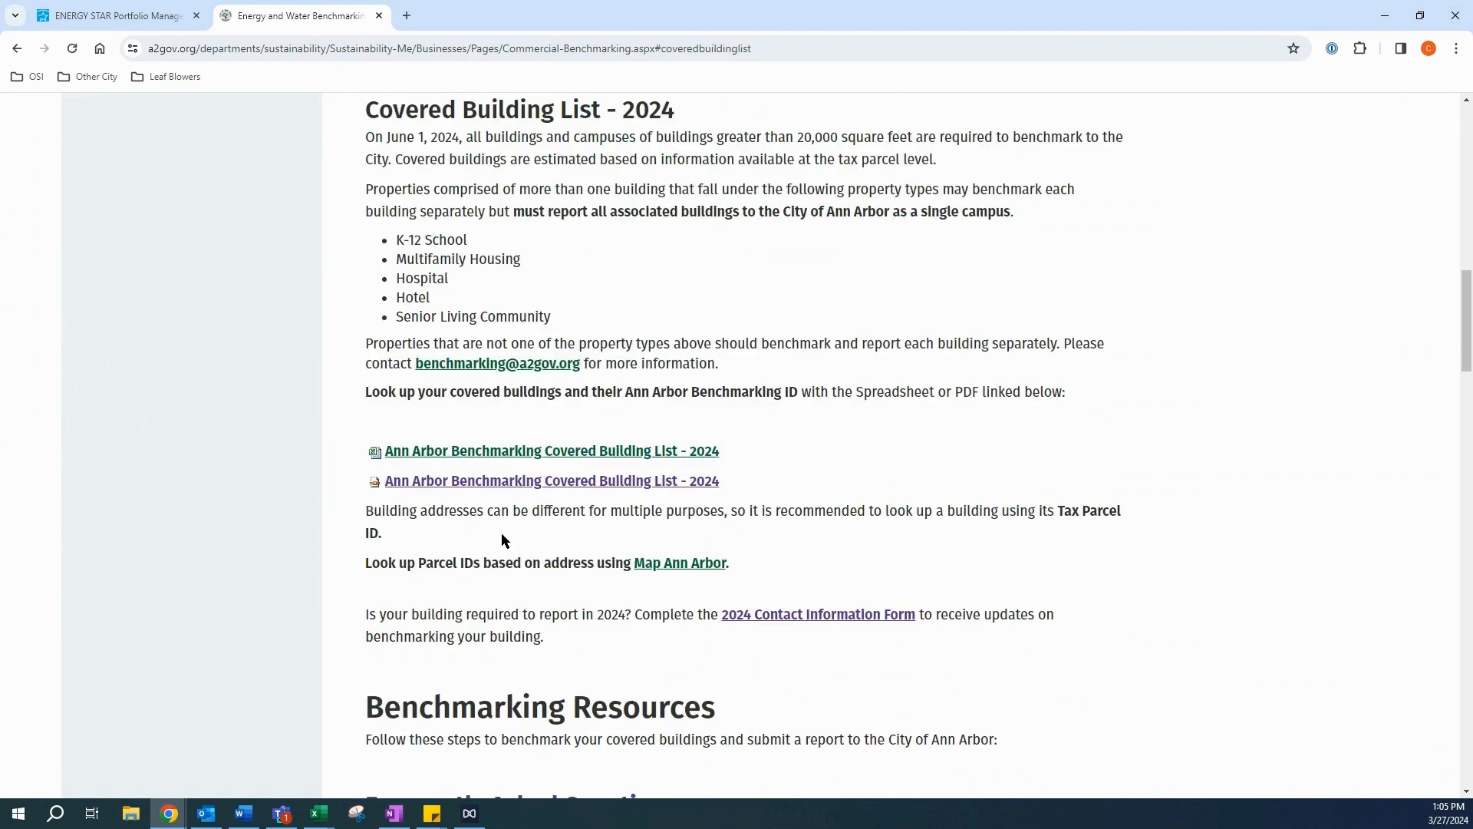
click(157, 23)
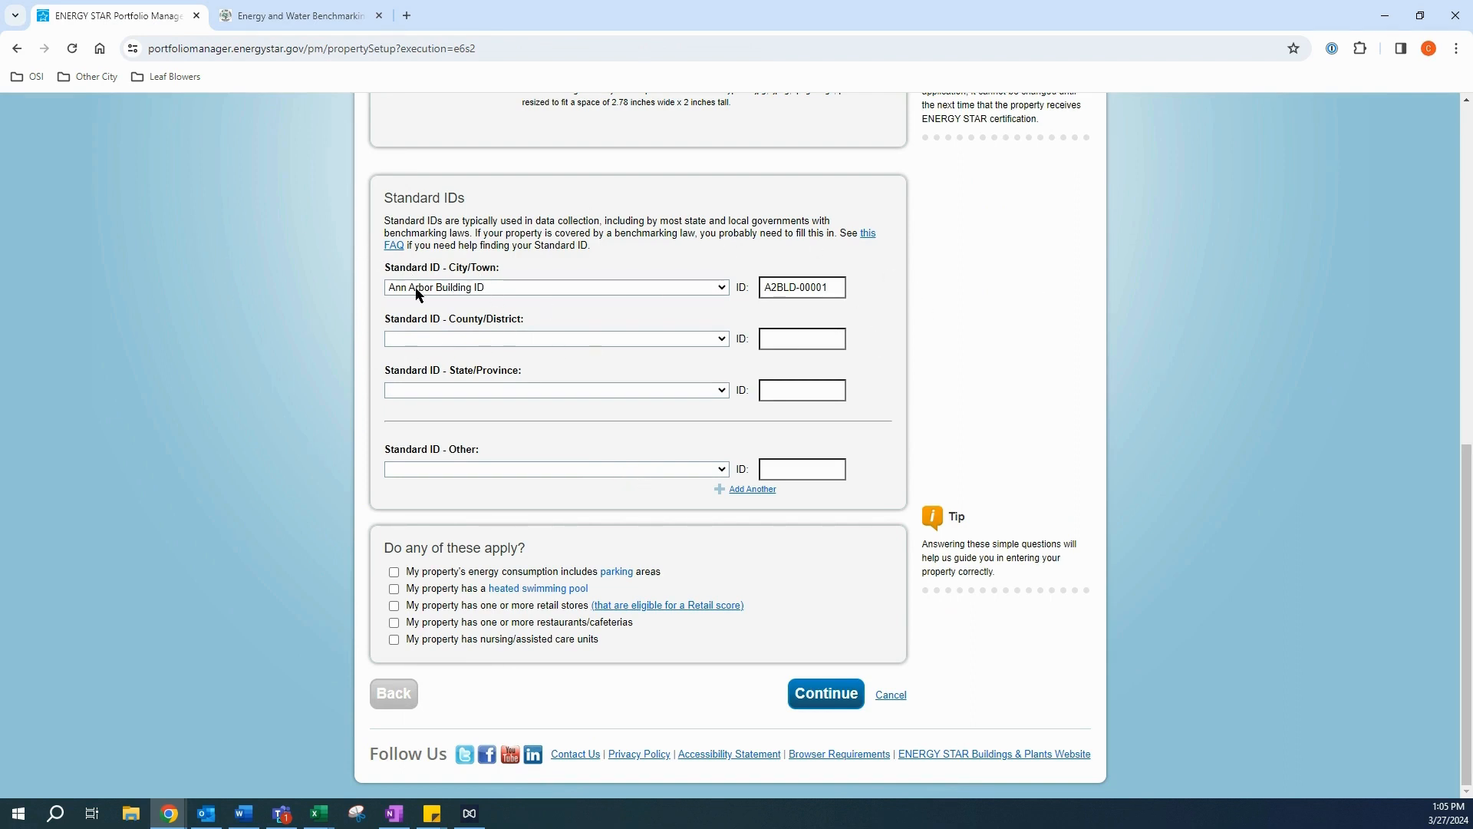
Step: Continue to the Property Use Detail table and enter 20 total residential living units
click(822, 694)
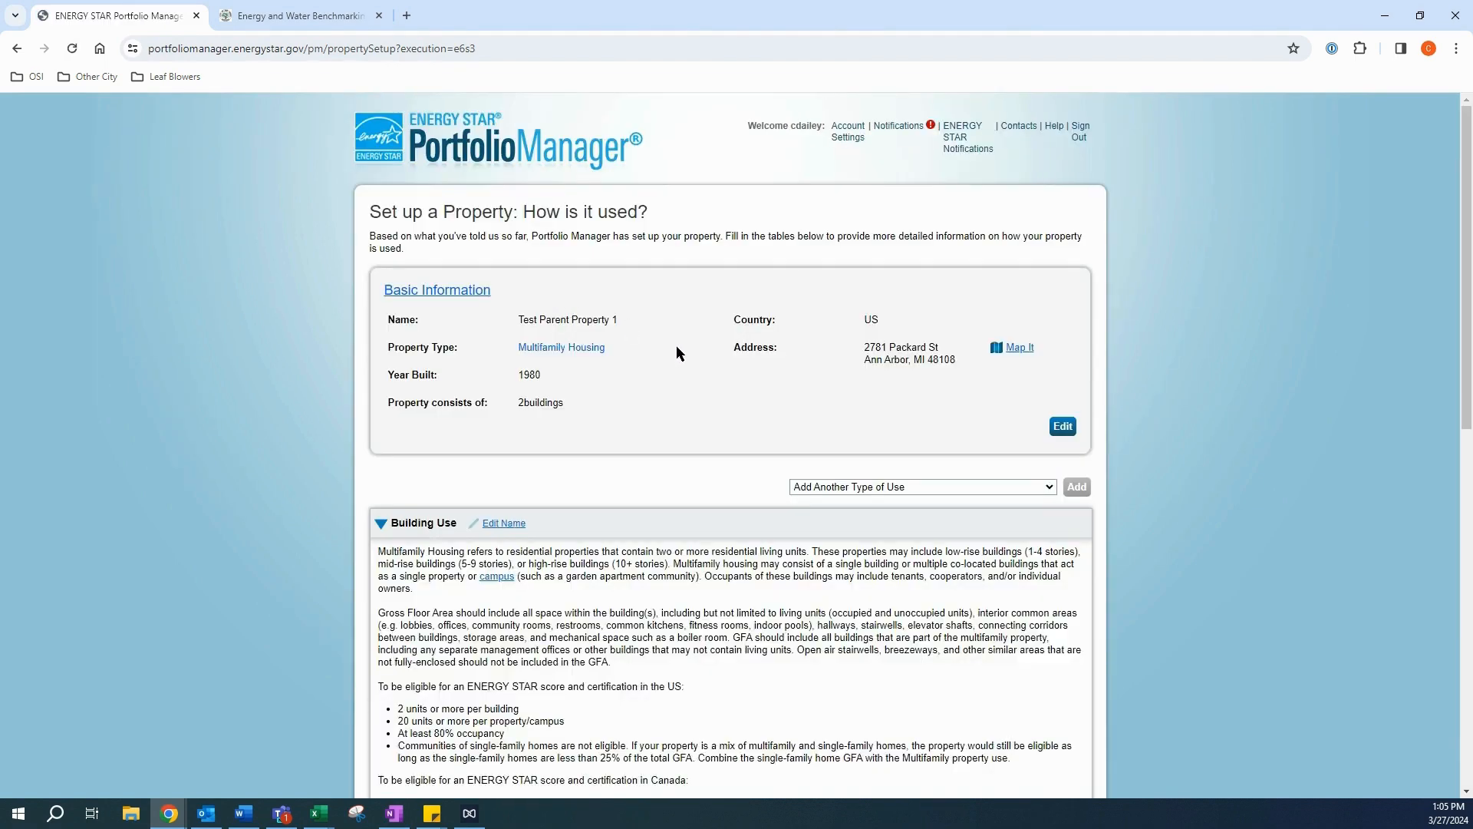
scroll(660, 343, down, 3)
scroll(661, 343, down, 6)
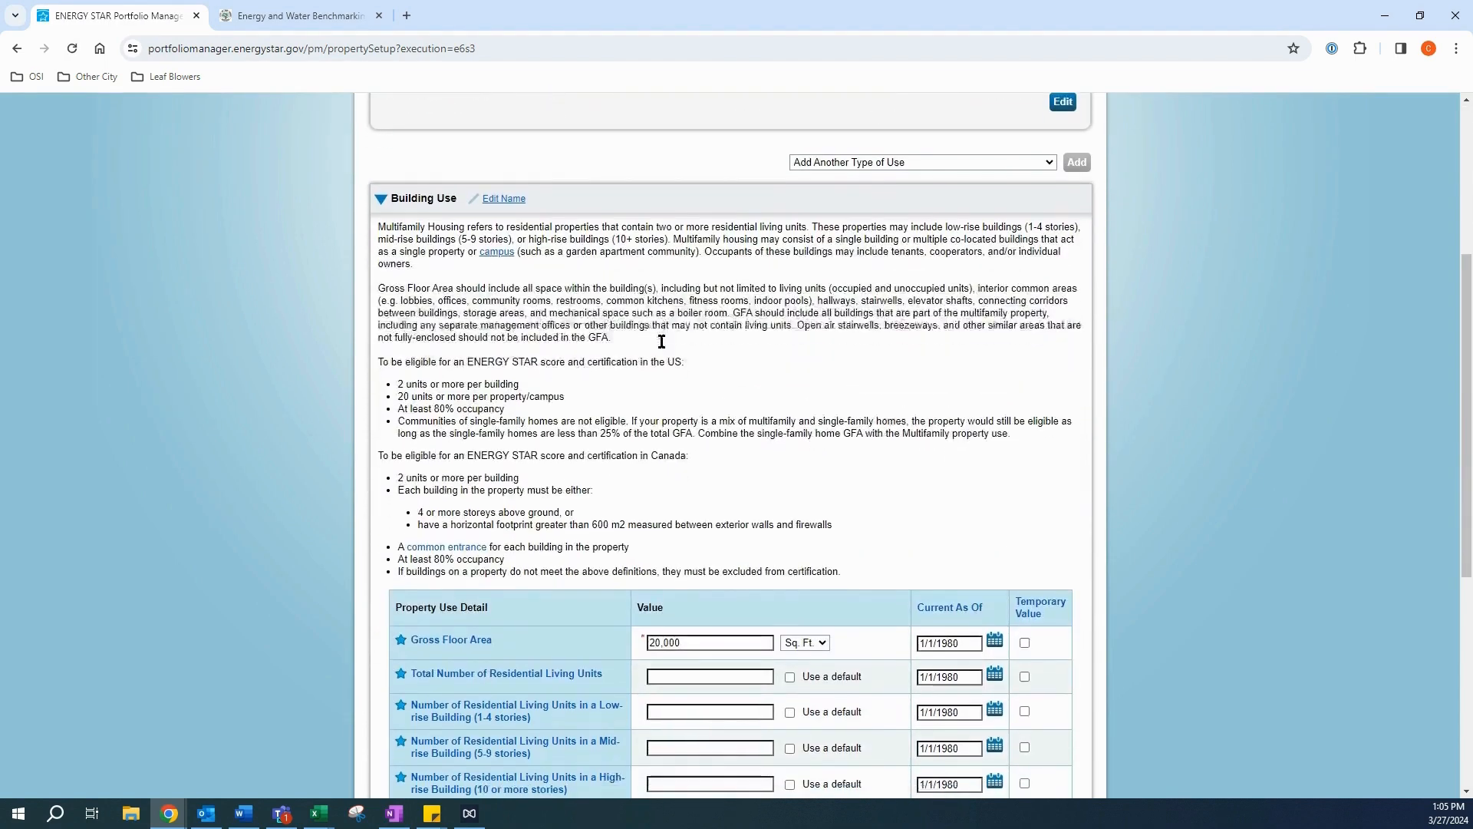
scroll(660, 336, up, 1)
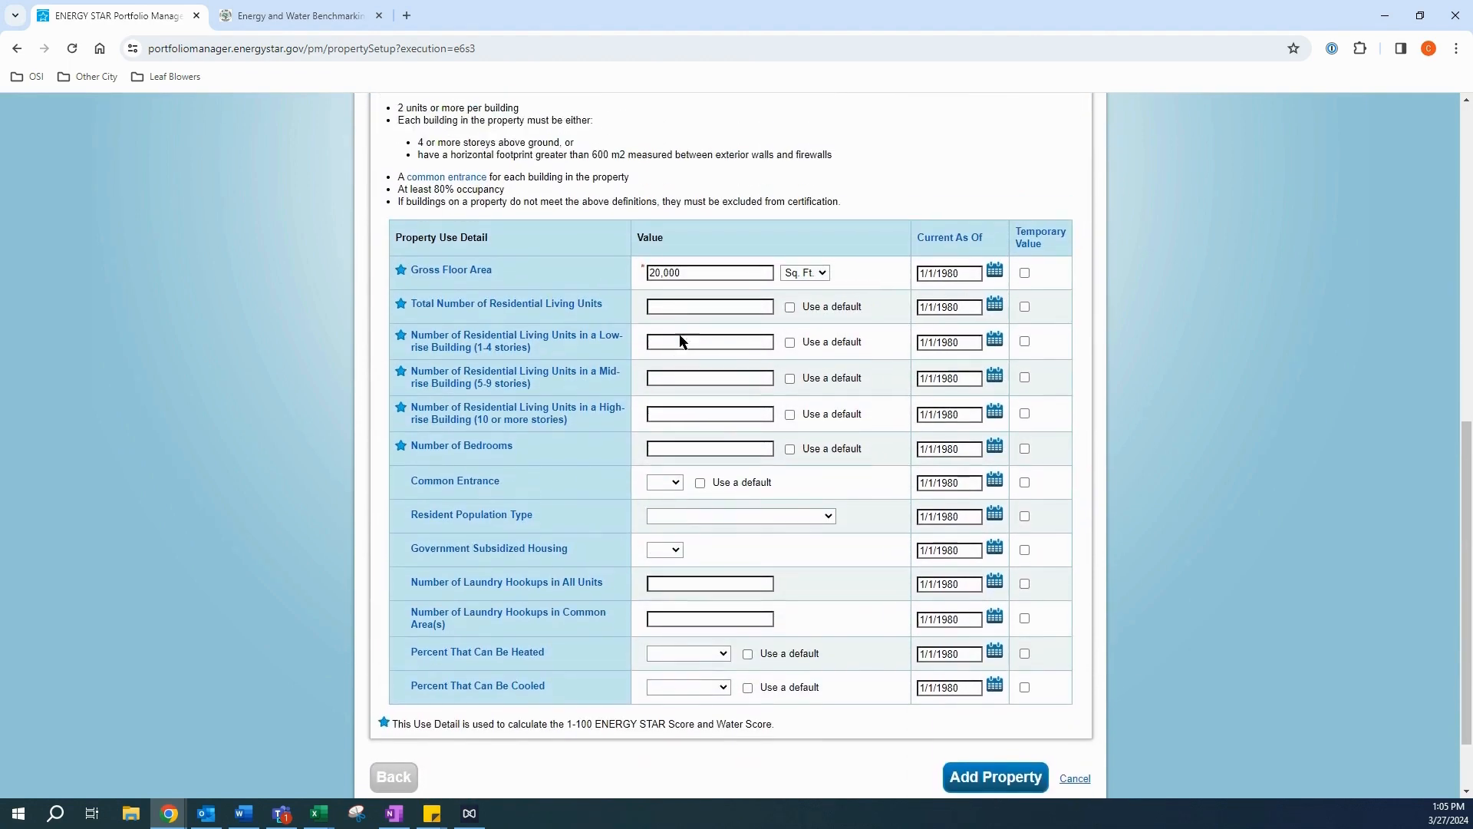
click(672, 313)
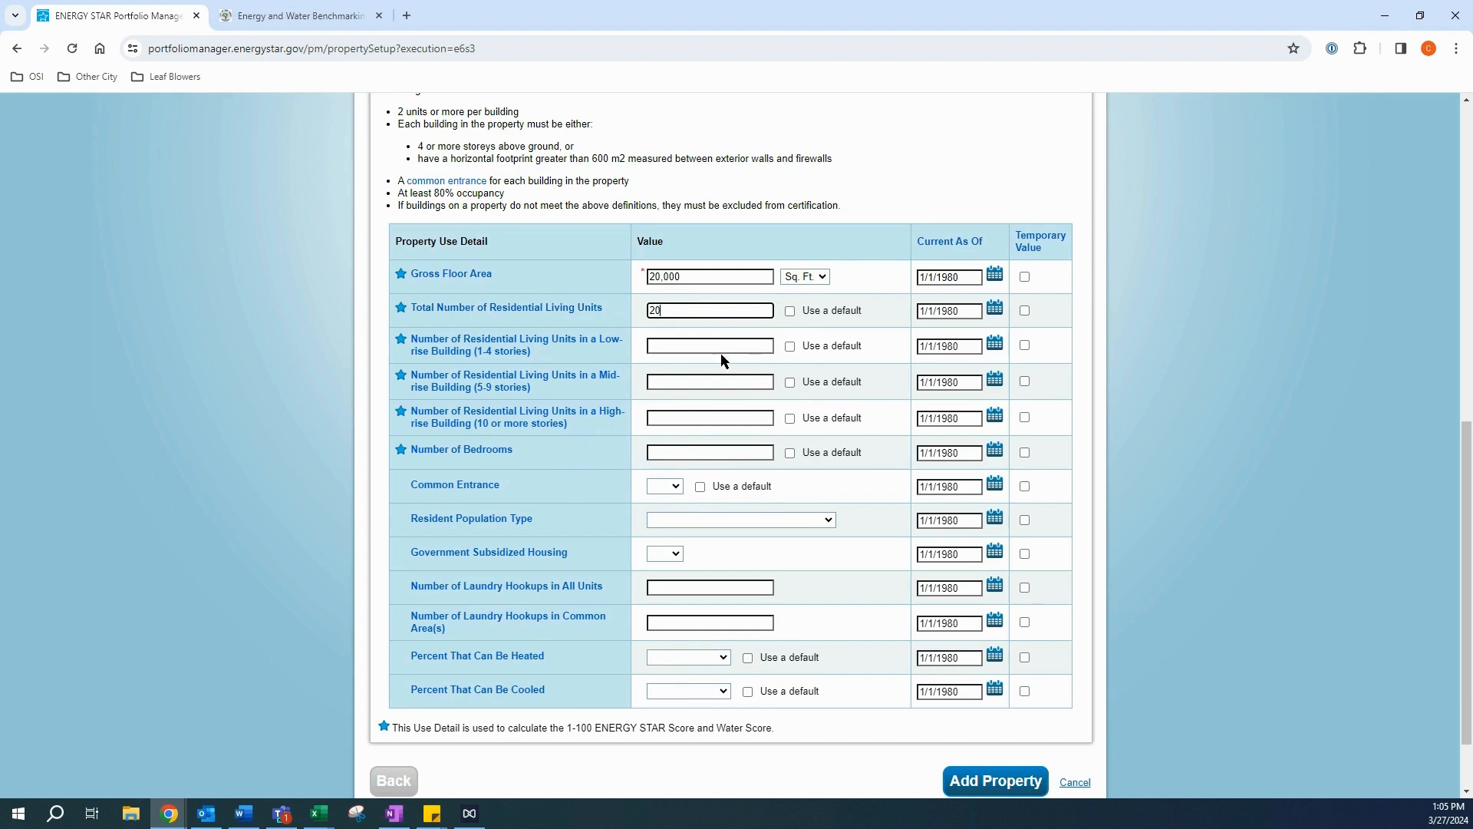
Step: Enter 20 low-rise units, 0 mid-rise, 0 high-rise, and 40 bedrooms
click(692, 346)
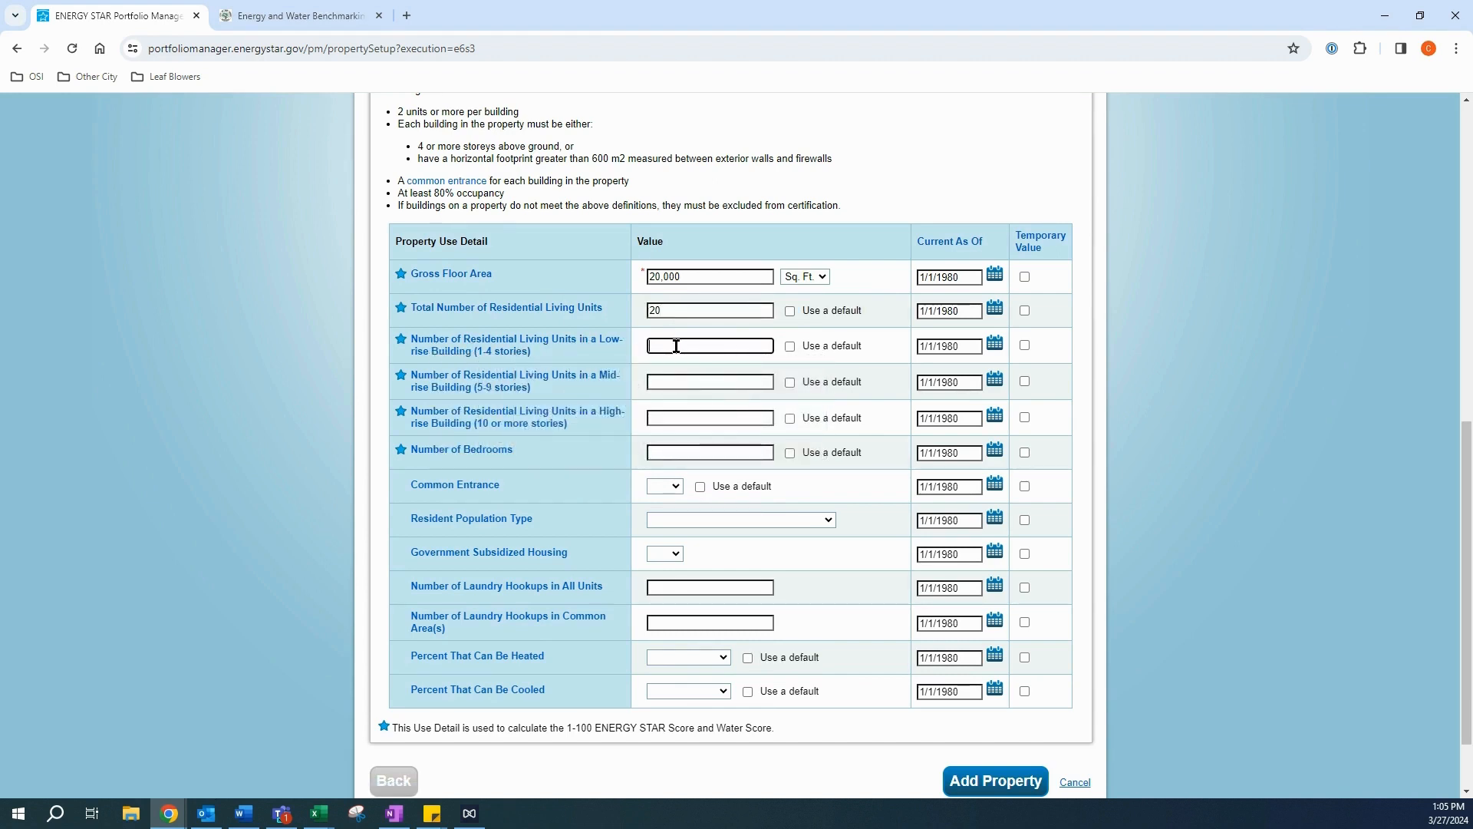
text(20)
click(665, 382)
text(0)
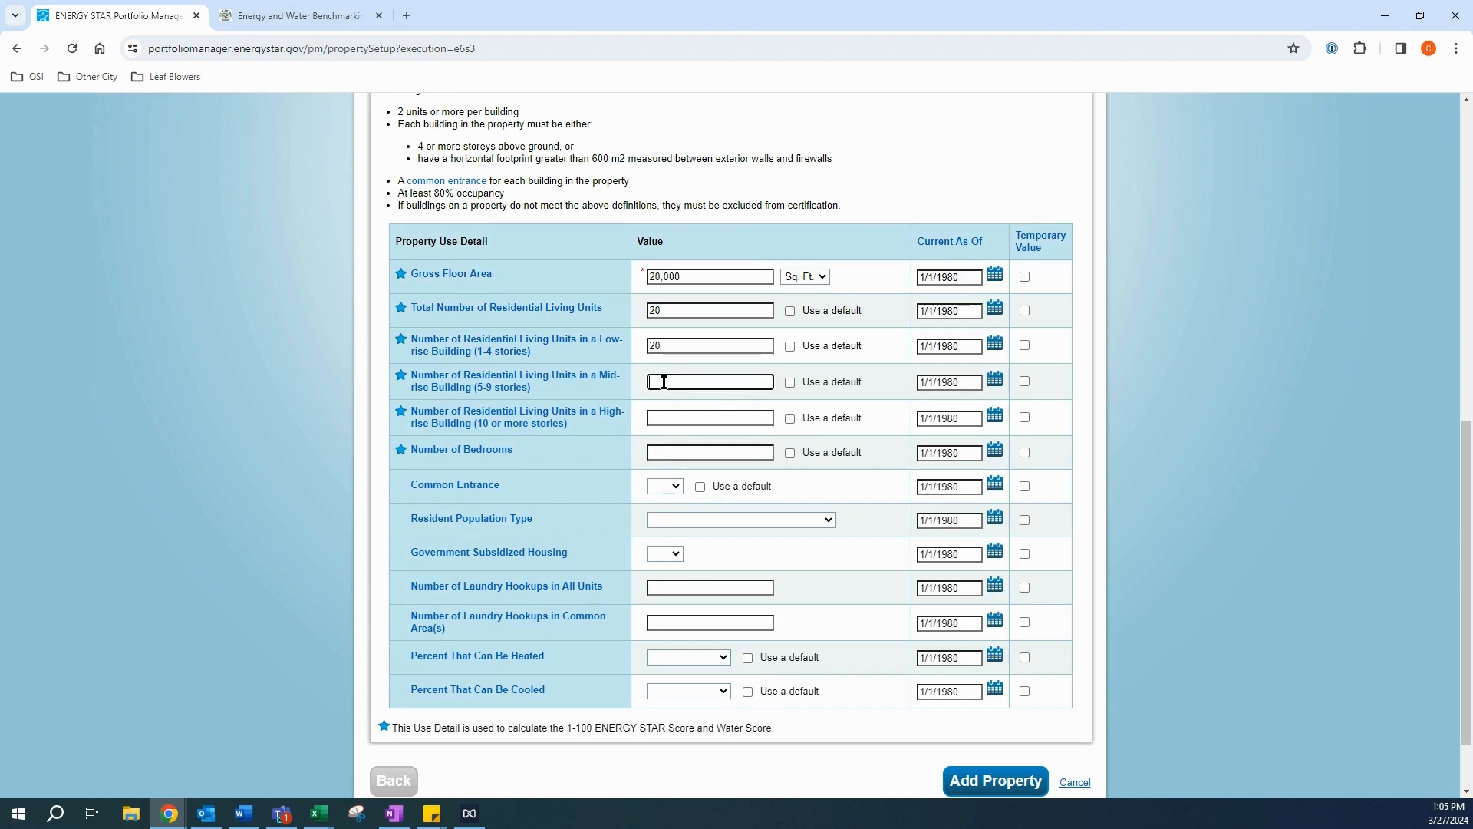
click(665, 418)
text(0)
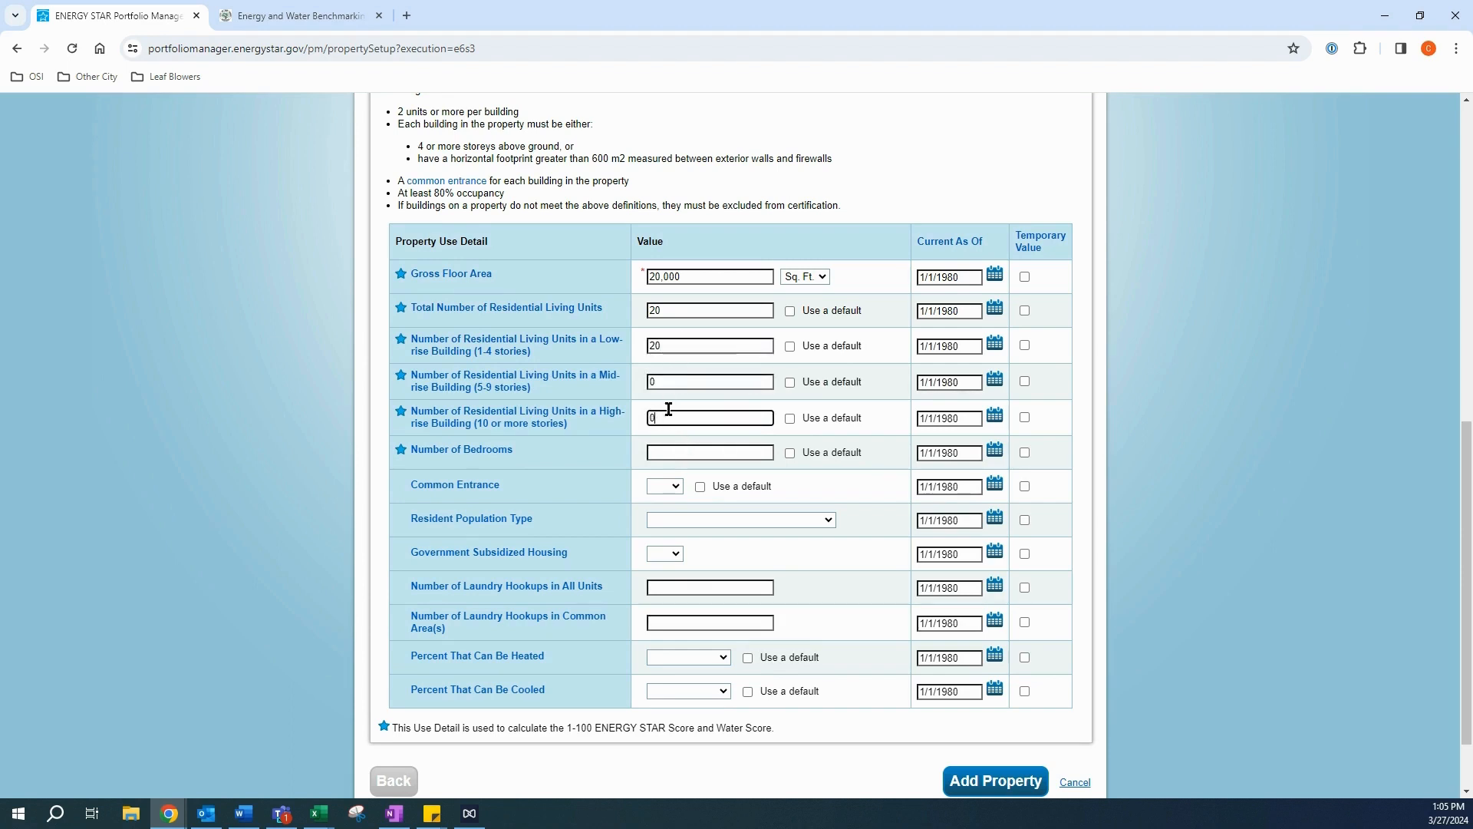
click(675, 454)
text(40)
click(674, 486)
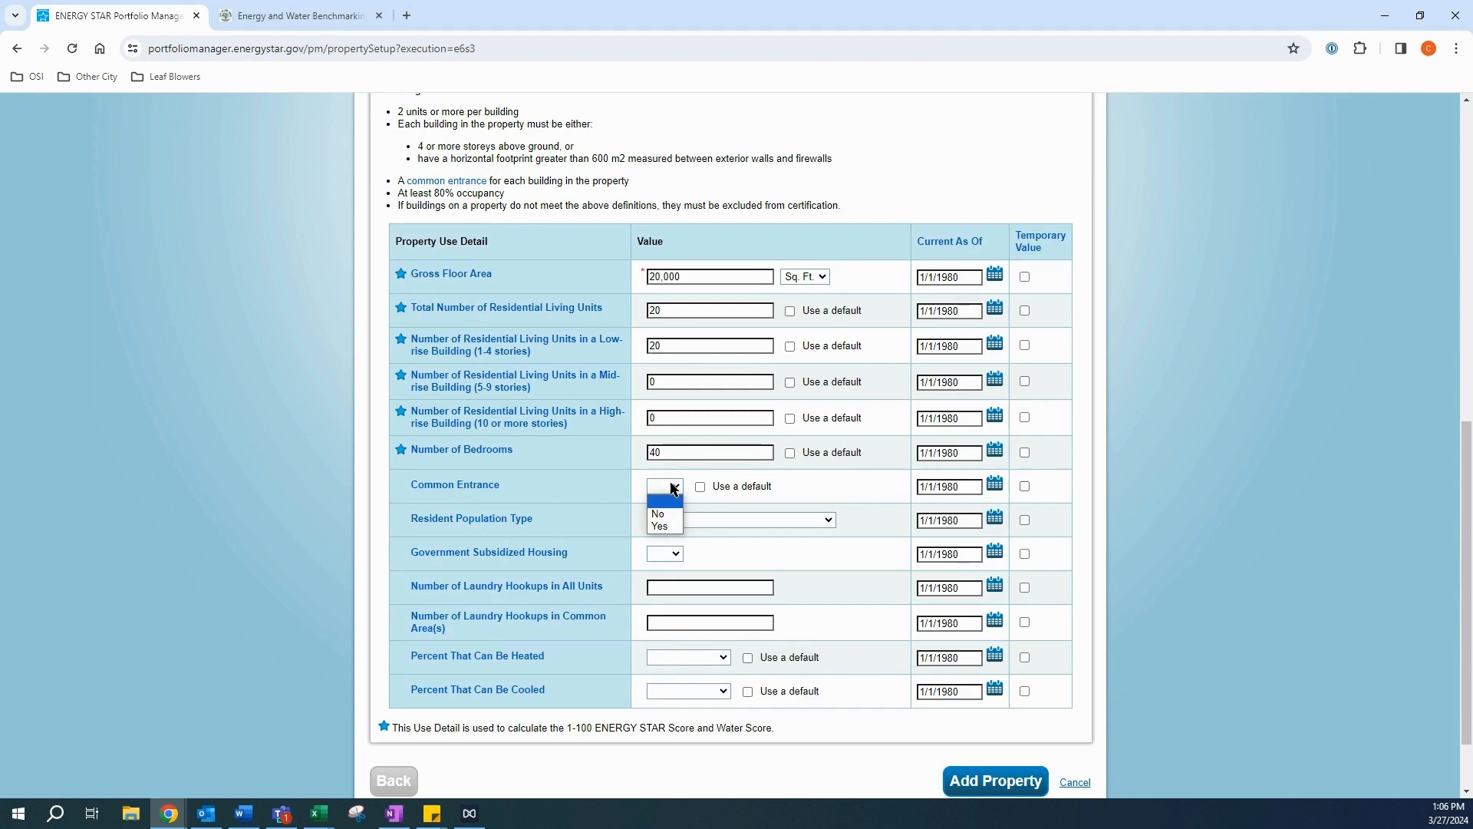
Step: Set common entrance Yes, no specific resident population, and government subsidized No
click(672, 526)
click(671, 519)
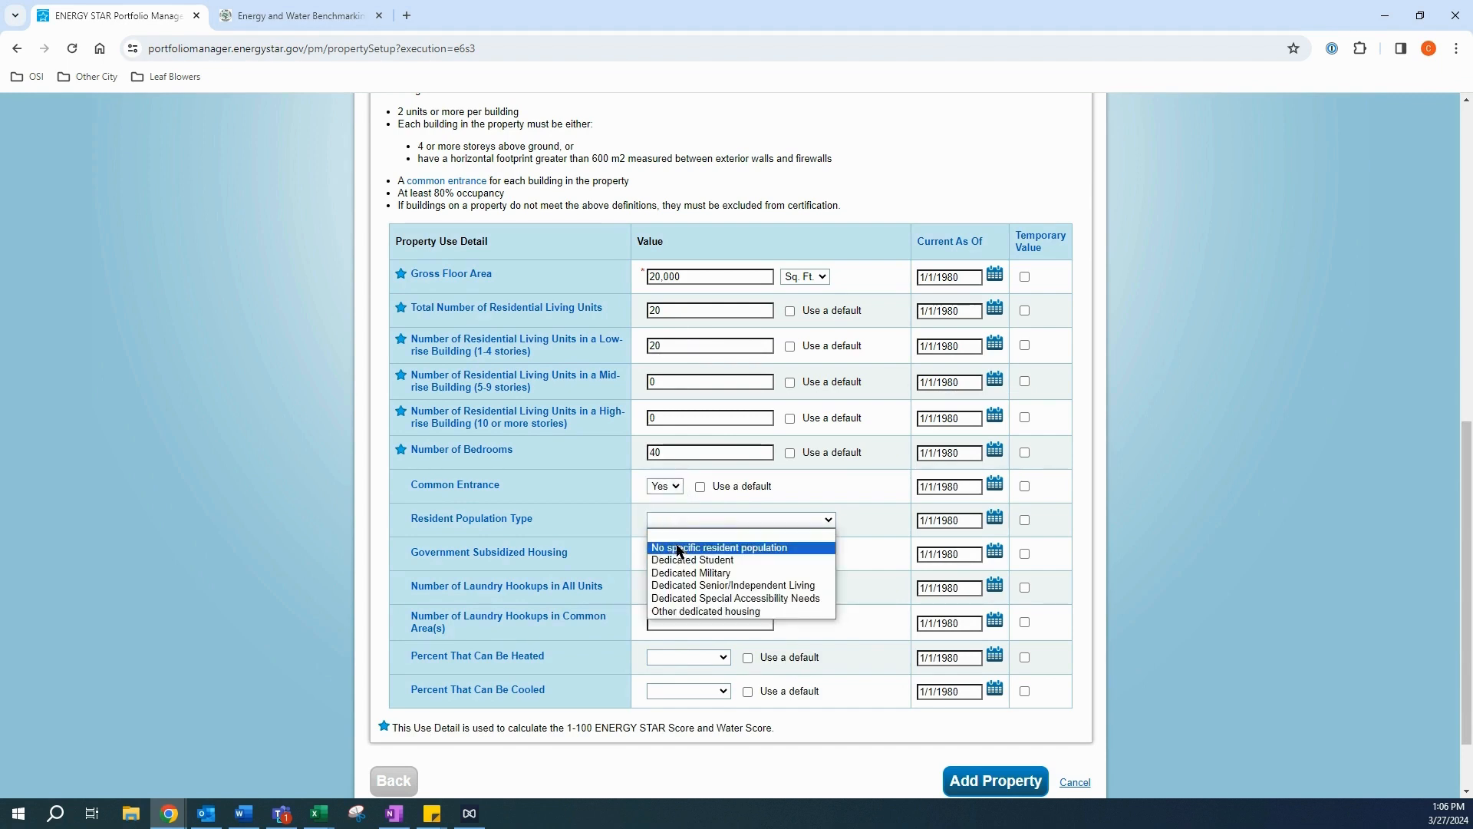
click(677, 548)
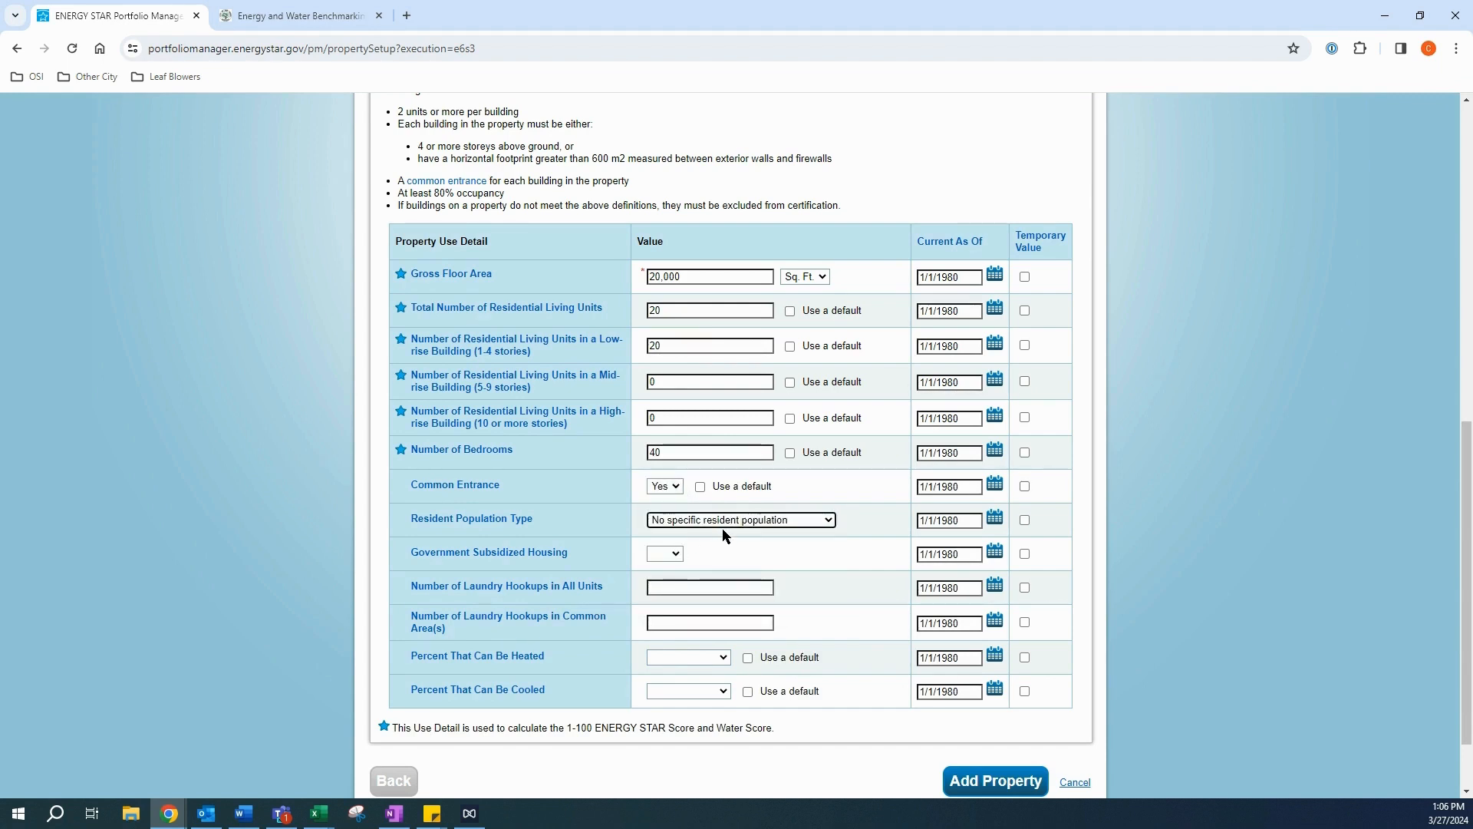
click(677, 555)
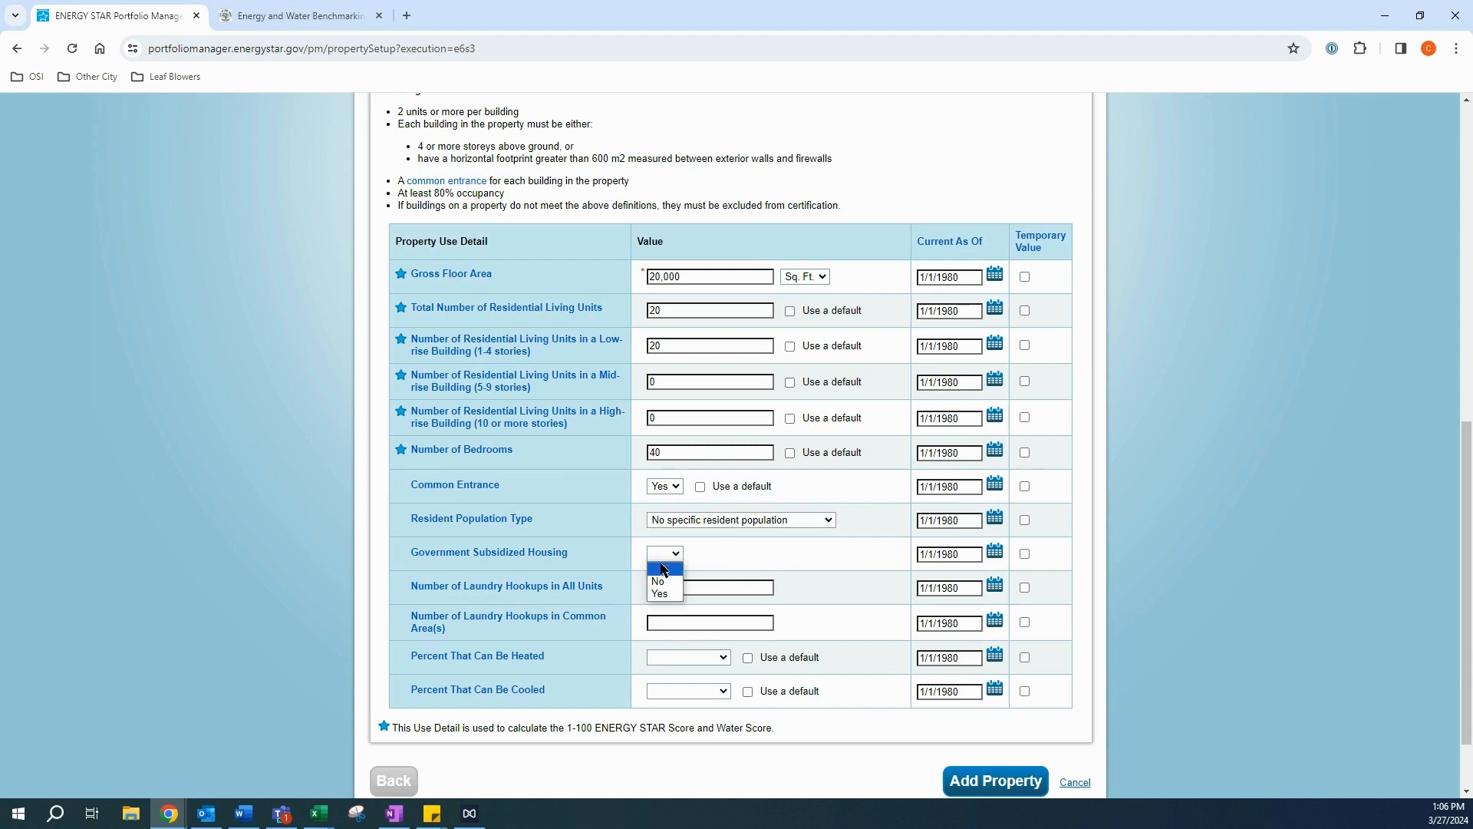
click(662, 570)
click(658, 588)
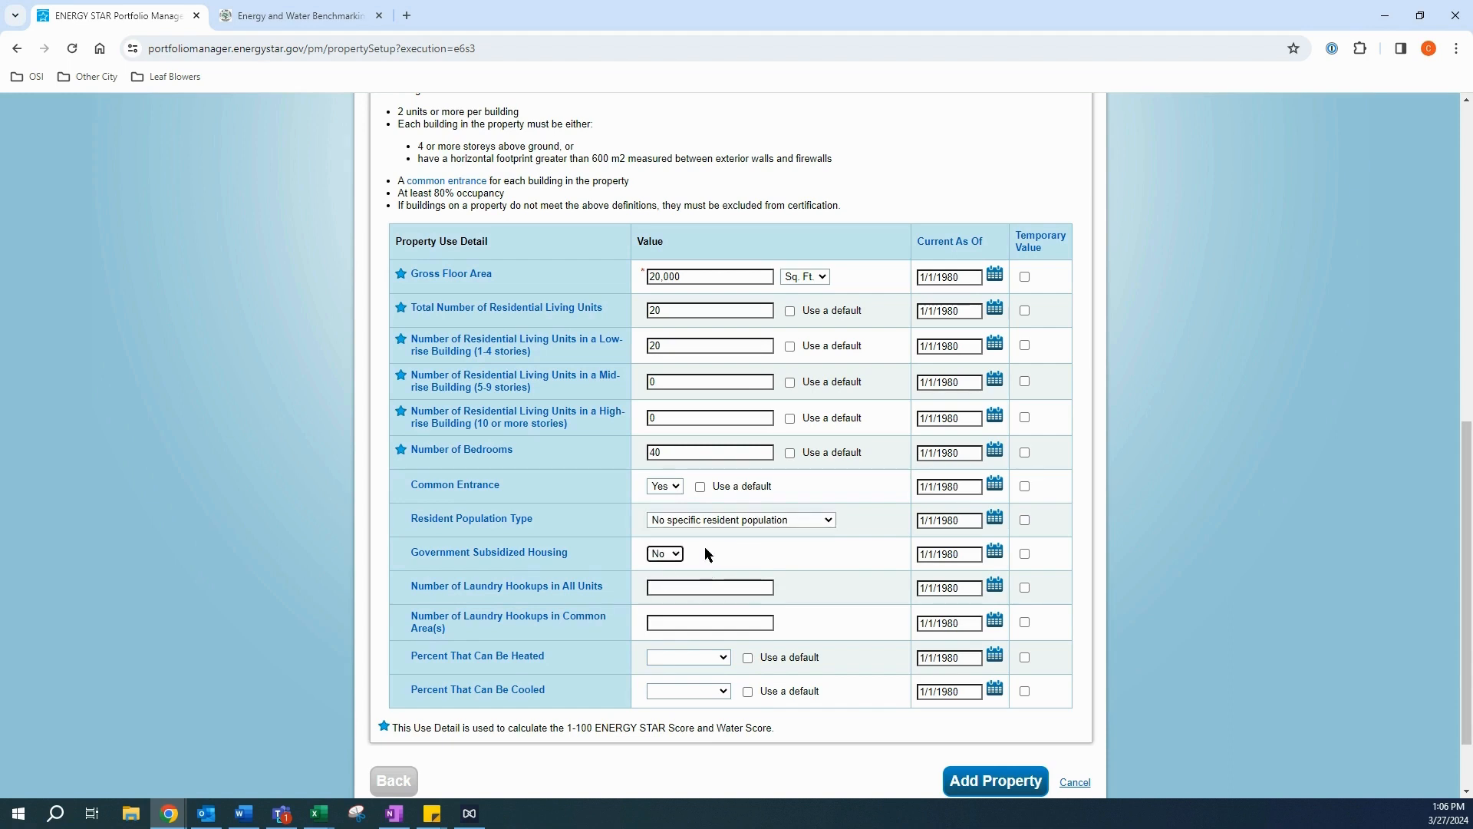
scroll(695, 537, down, 1)
Step: Enter 40 unit laundry hookups, 0 in common areas, and 100% heated and cooled
click(685, 510)
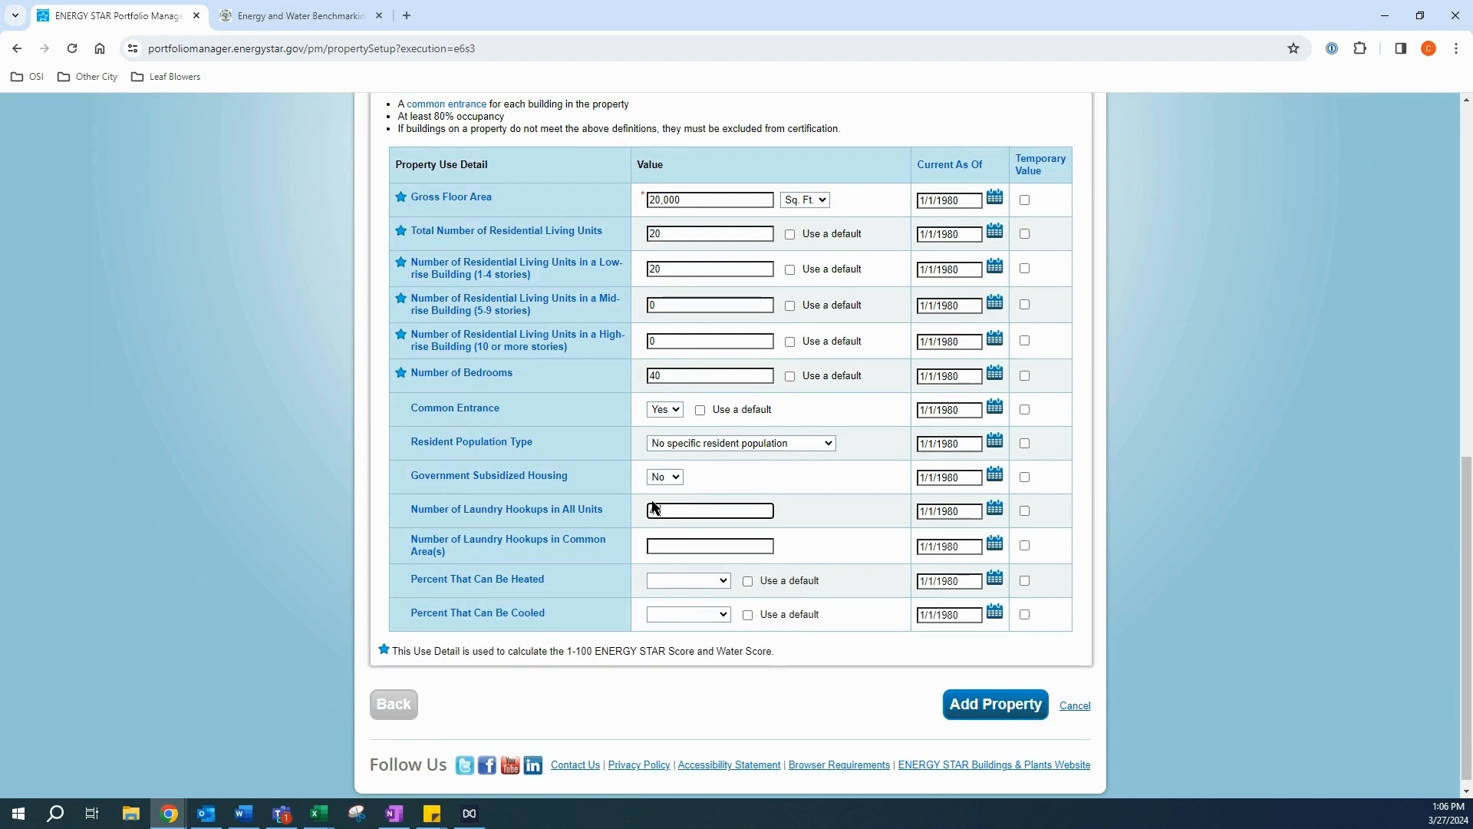
text(40)
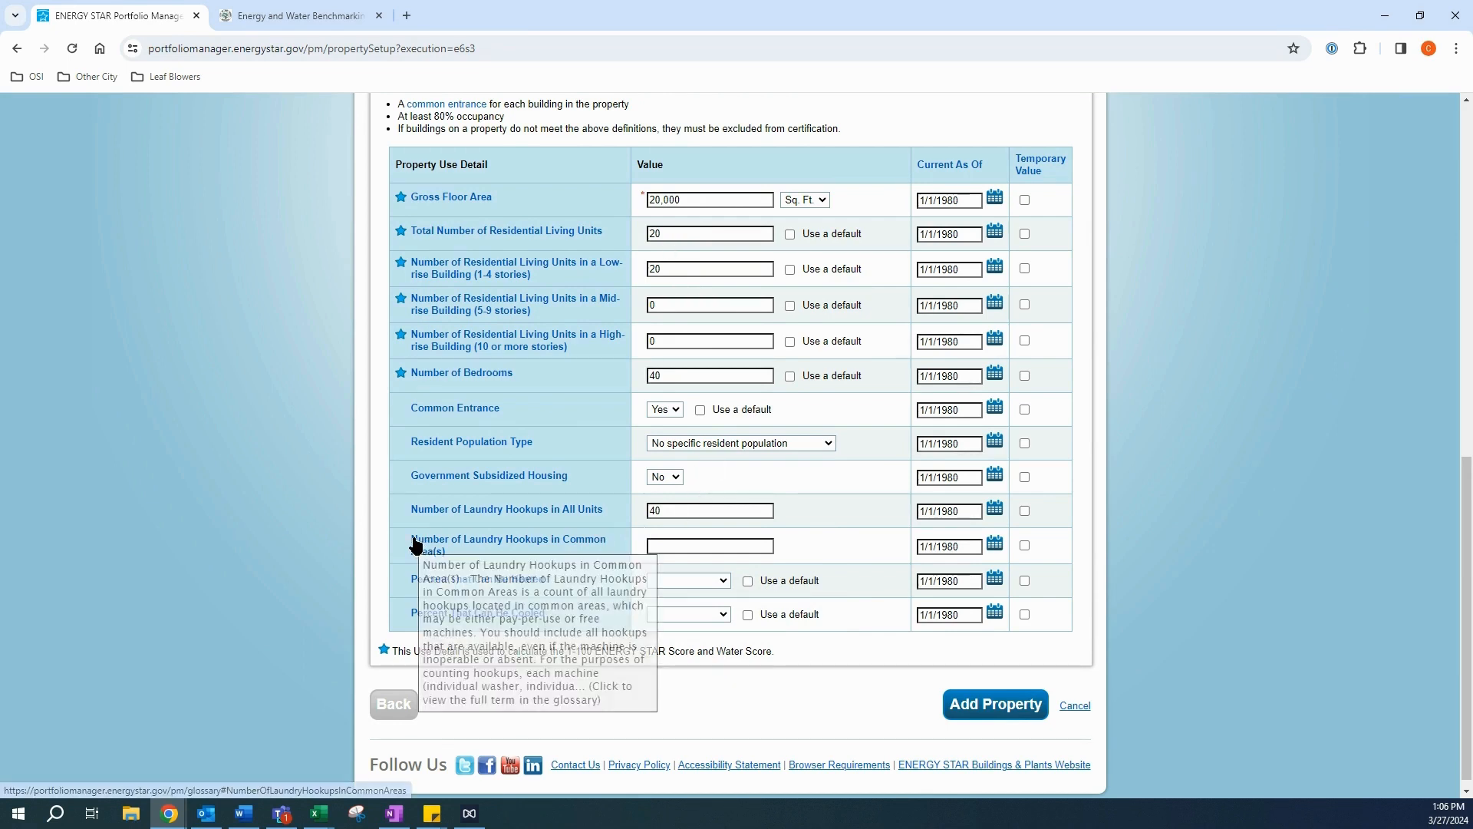
click(666, 545)
text(0)
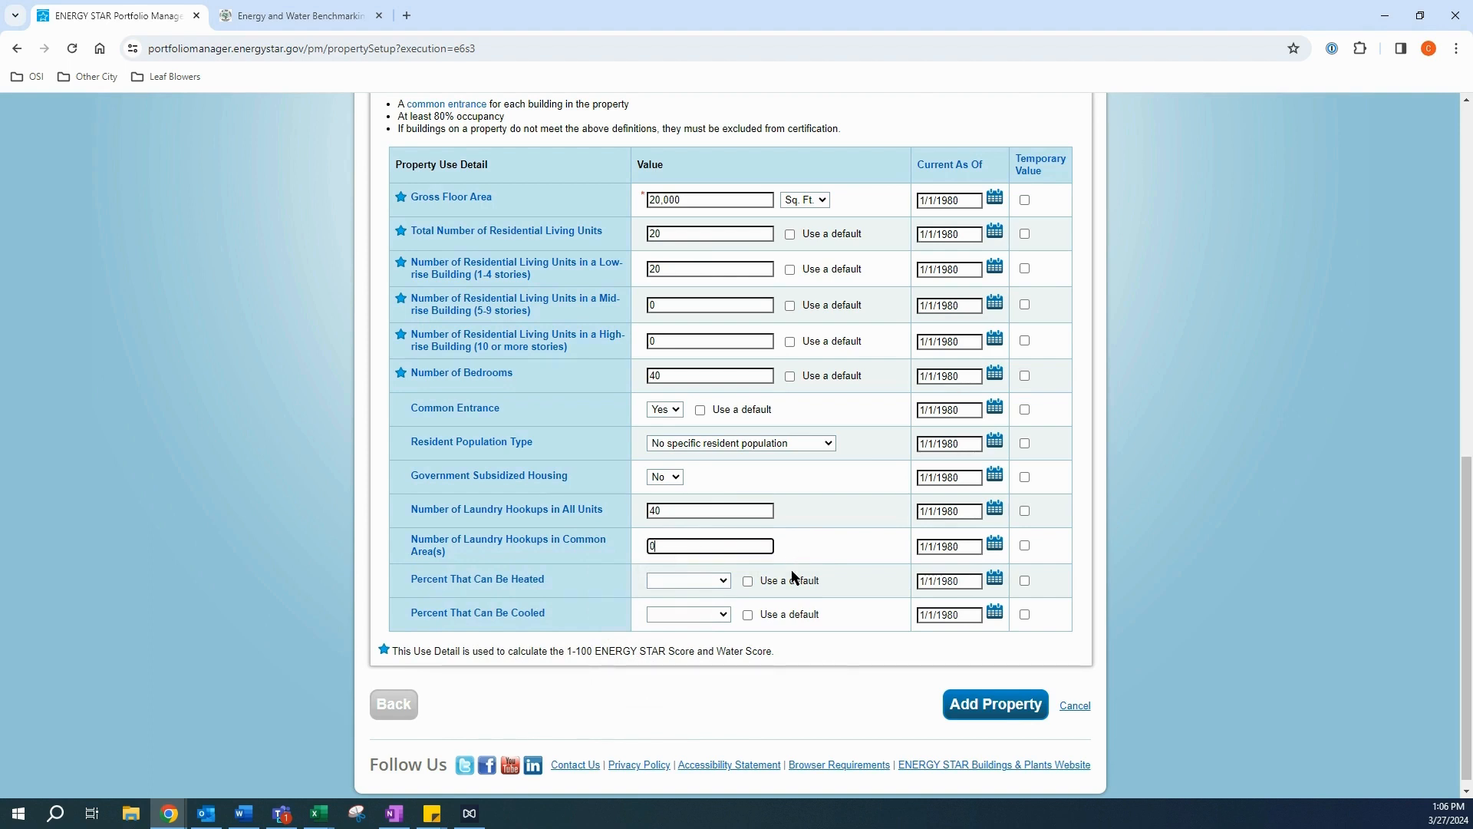
click(721, 581)
click(682, 608)
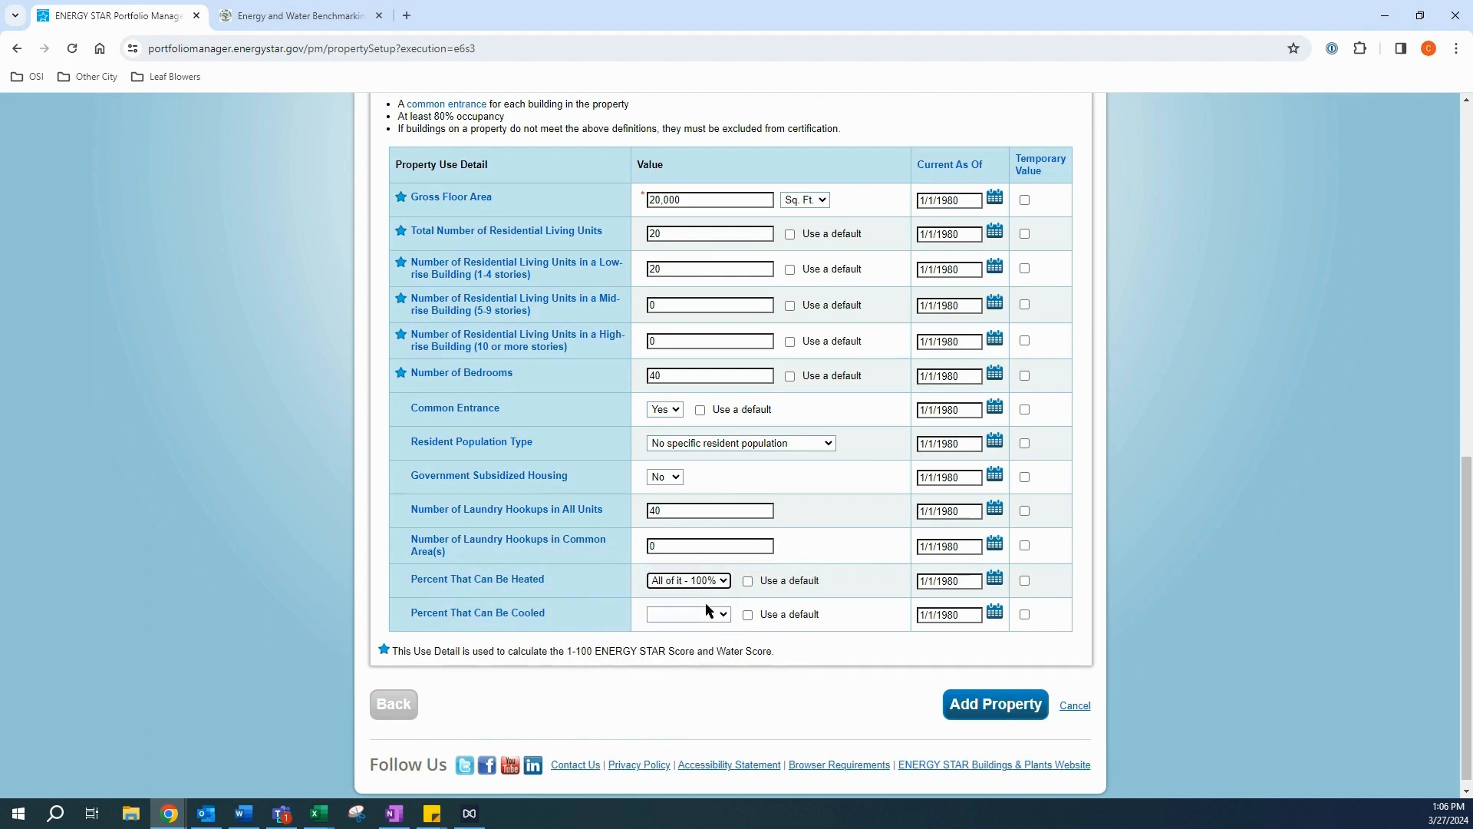
click(706, 614)
click(686, 641)
mouse_move(527, 606)
scroll(817, 499, down, 1)
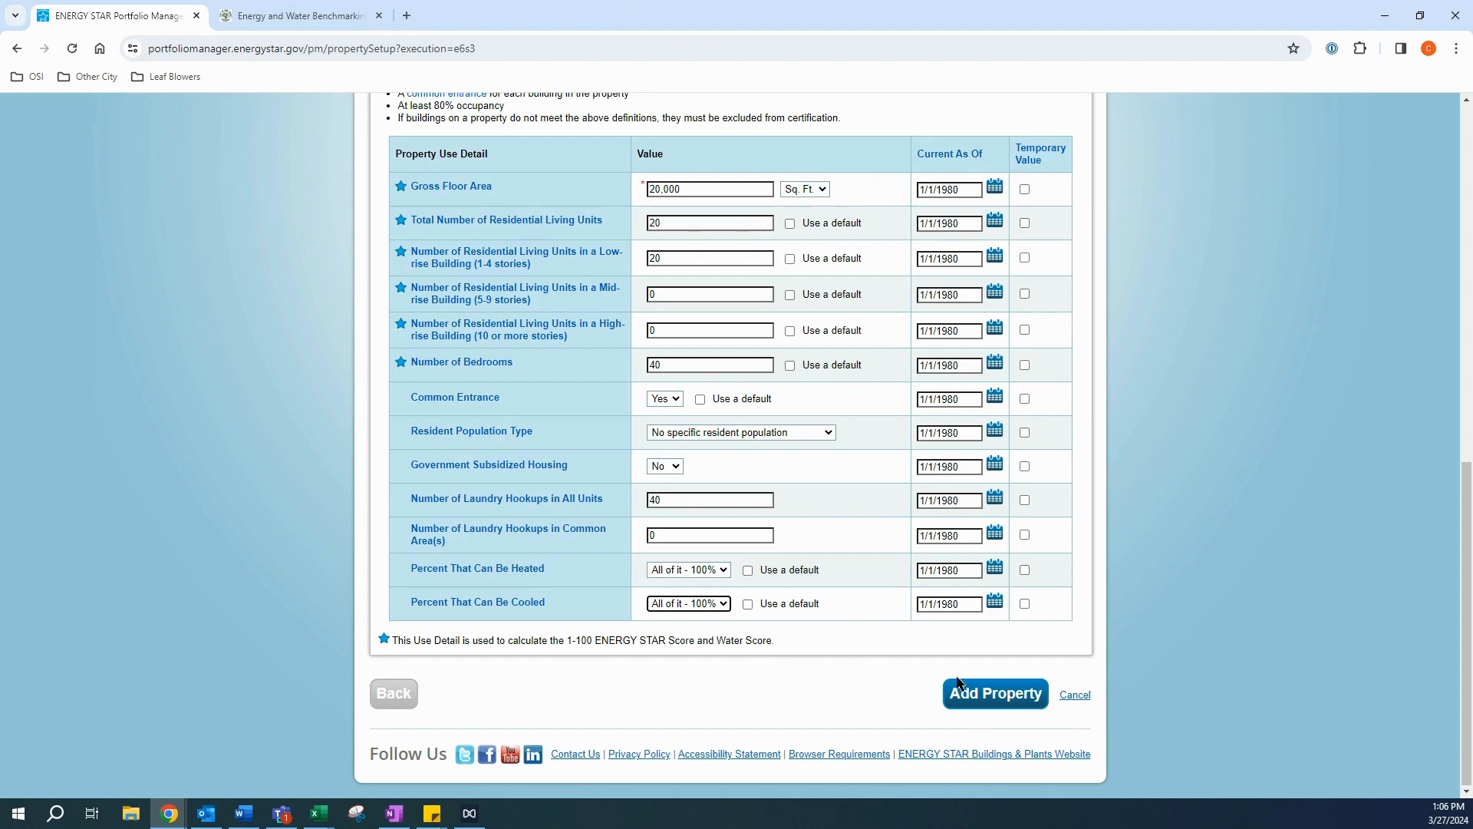
Step: Add Test Parent Property 1 and check its summary's empty Individual Buildings panel
click(978, 702)
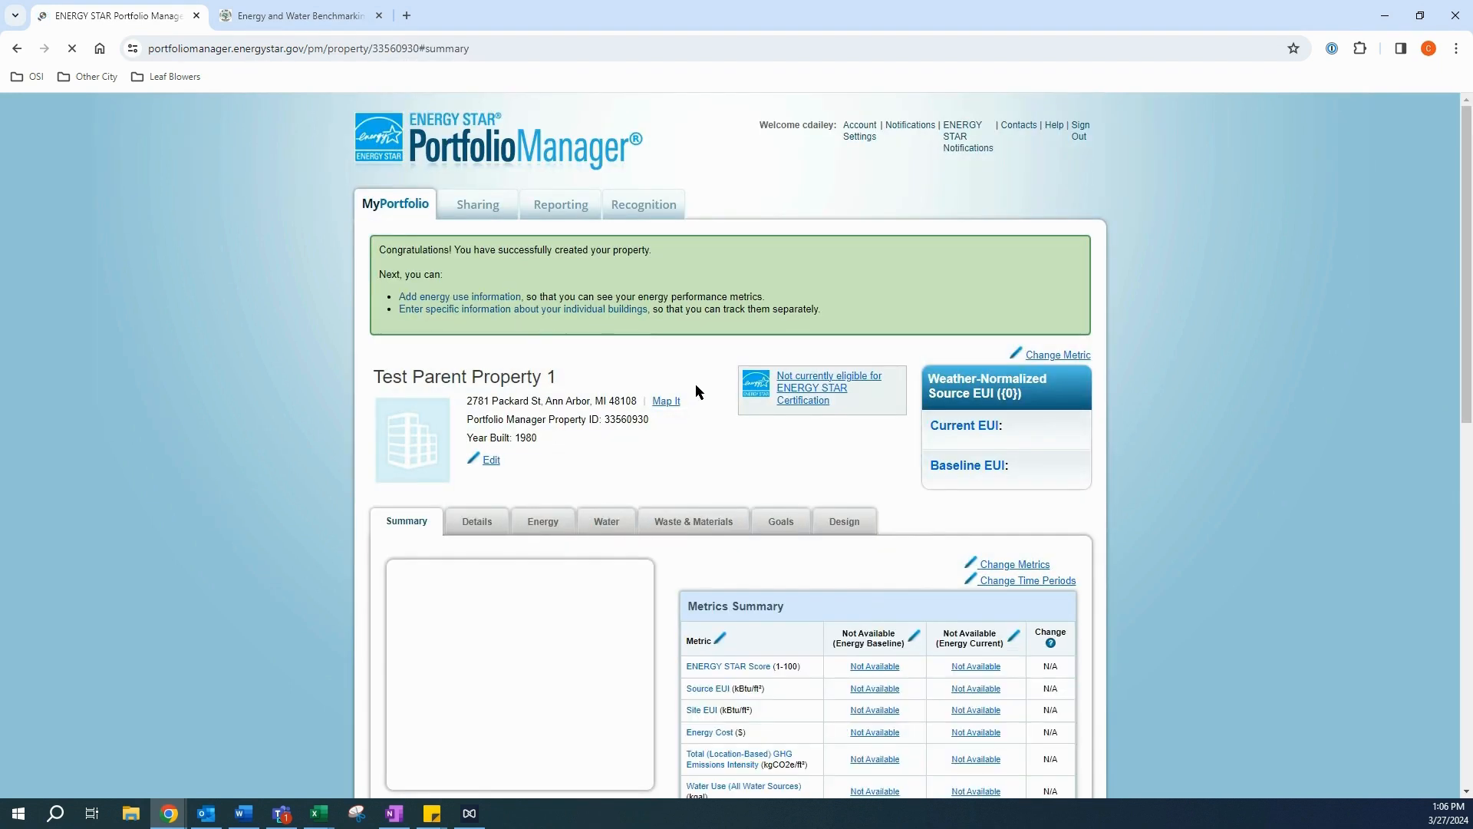
scroll(696, 384, down, 9)
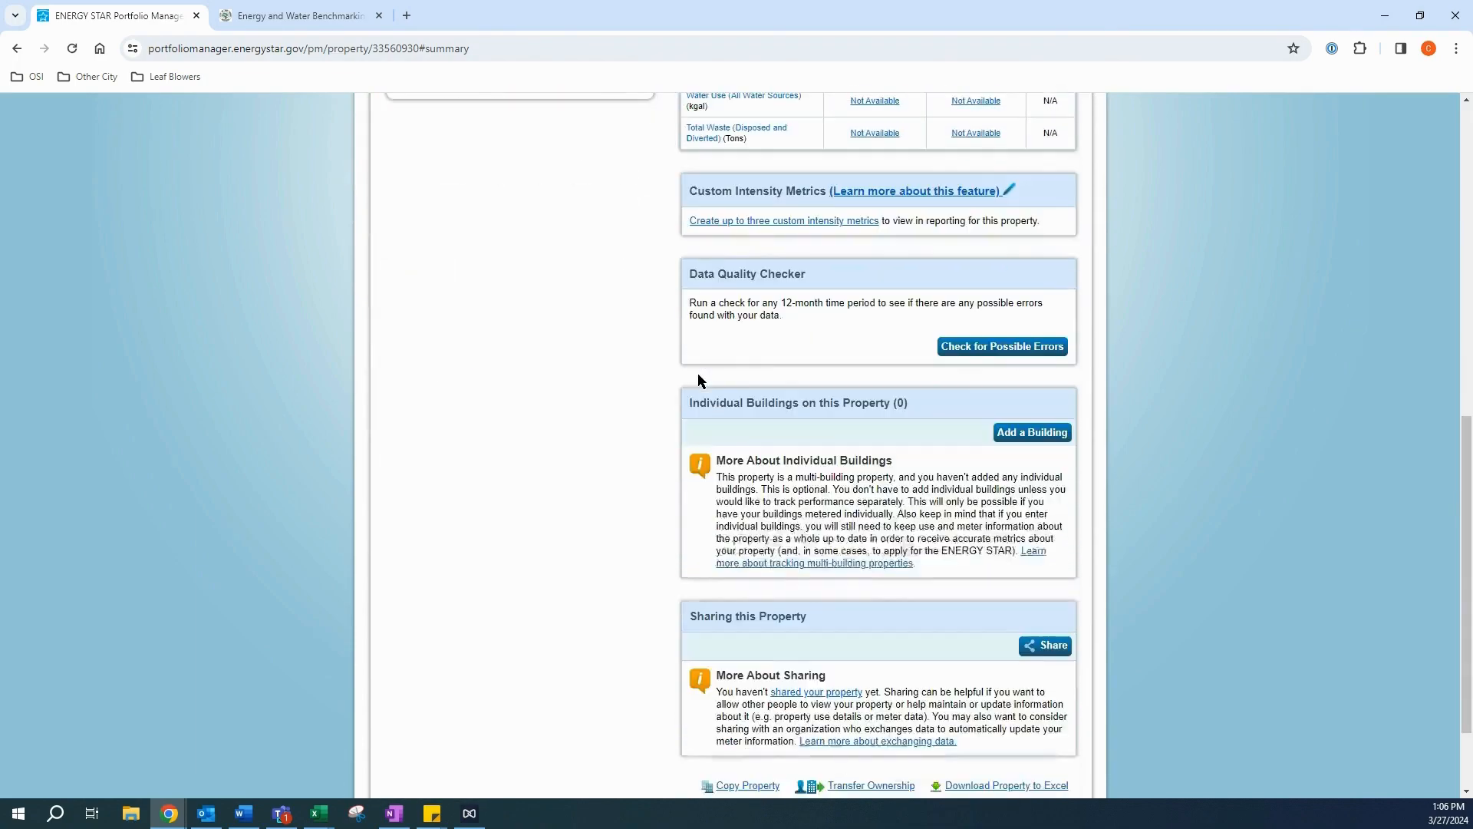
scroll(699, 373, up, 4)
scroll(698, 373, up, 5)
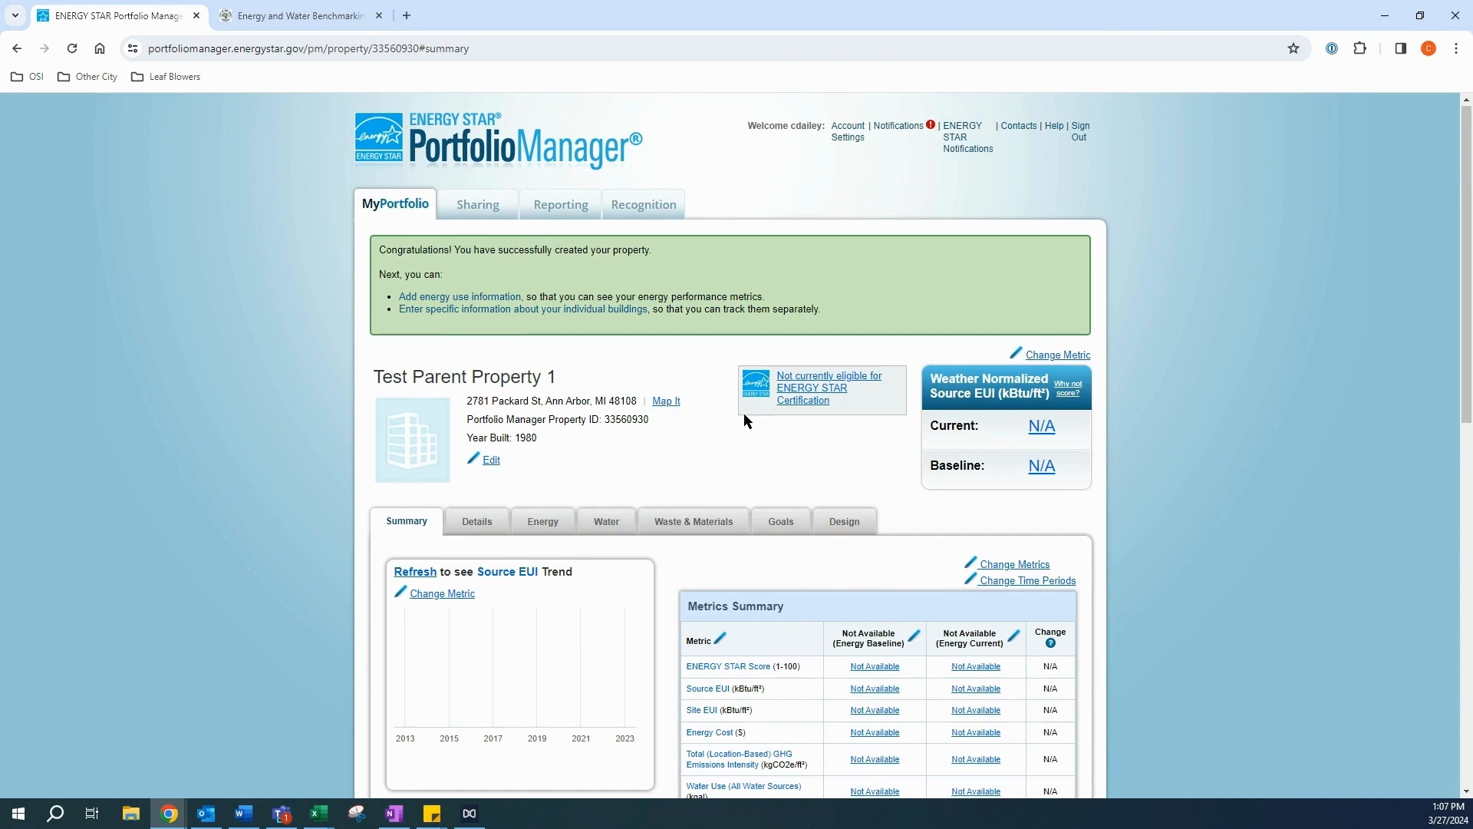
scroll(735, 404, down, 5)
scroll(736, 405, down, 6)
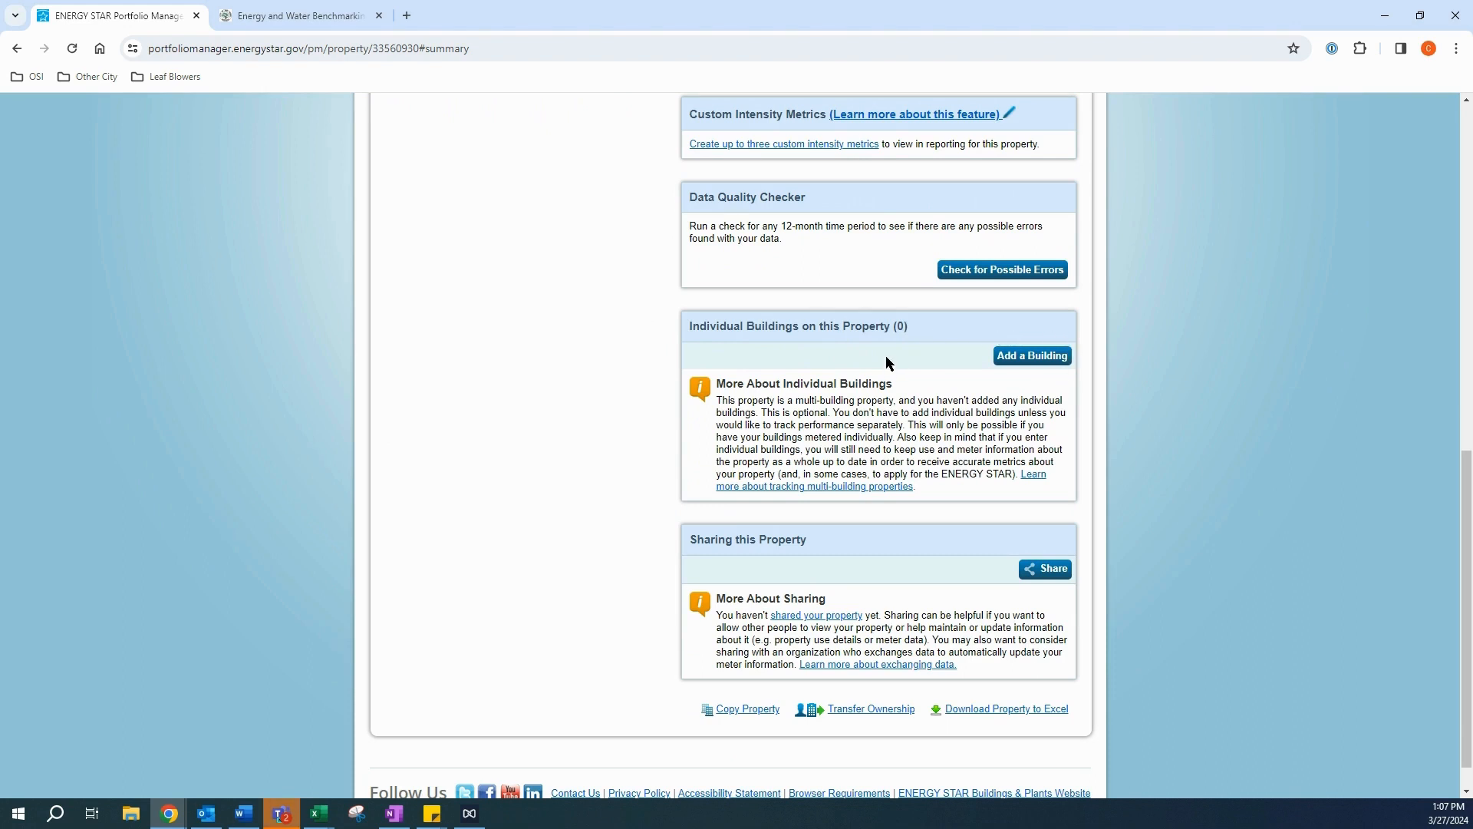
Step: Choose Add a Building, then Select Buildings under Add Existing Buildings
click(1033, 366)
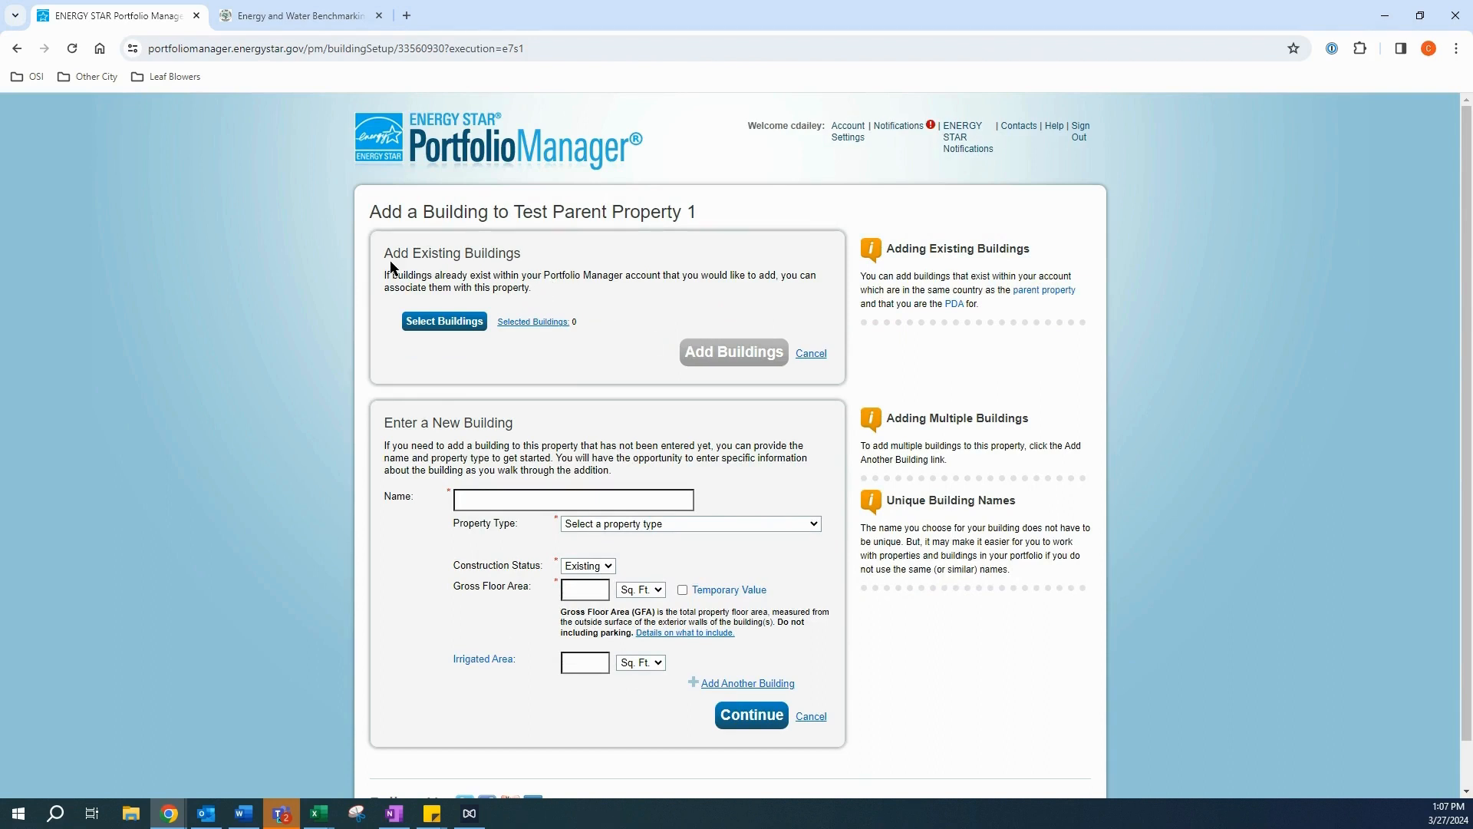
click(458, 322)
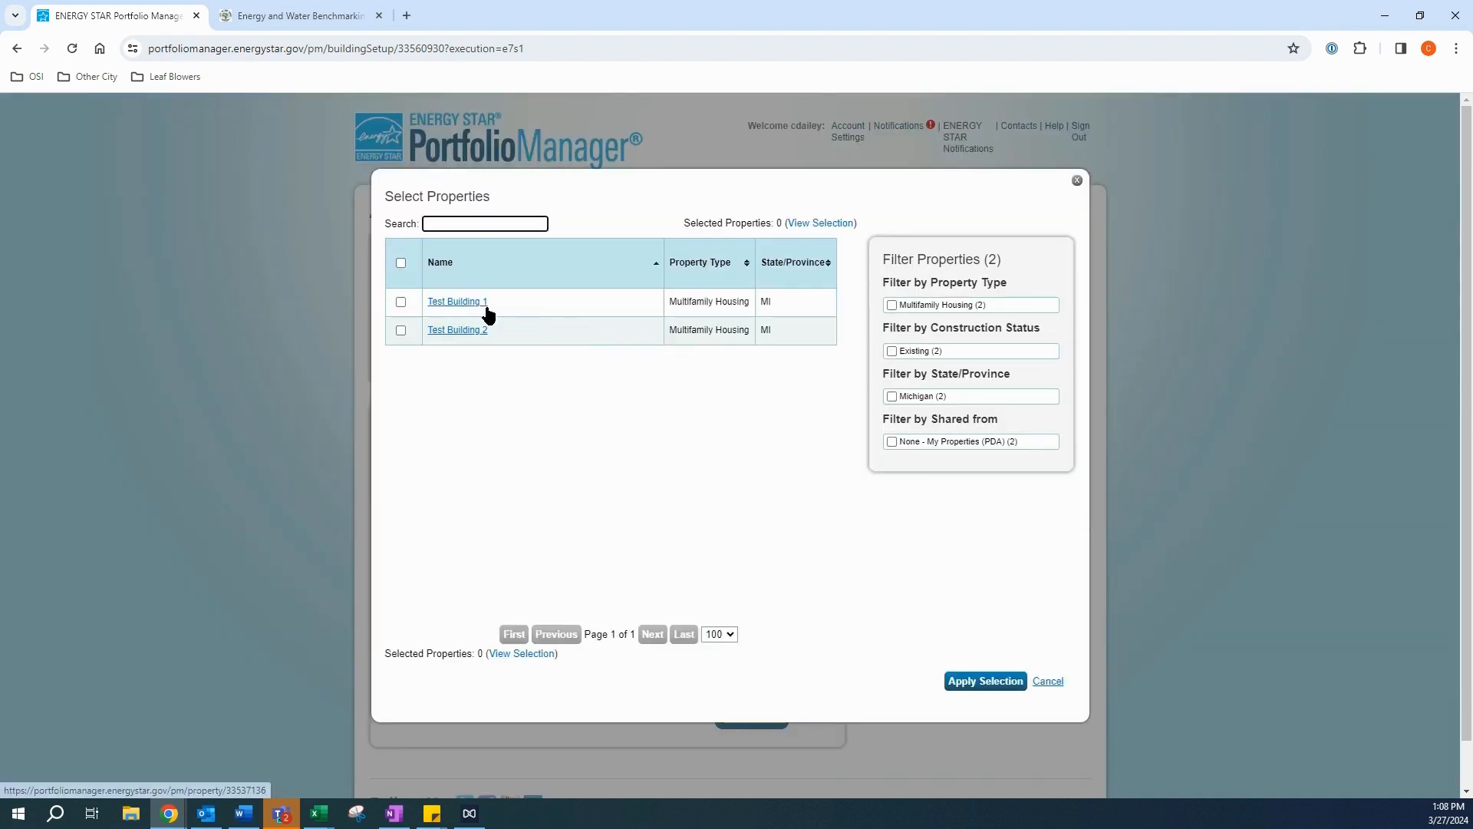
Step: Select Test Building 1 and Test Building 2 and add them to Test Parent Property 1
click(401, 302)
click(400, 330)
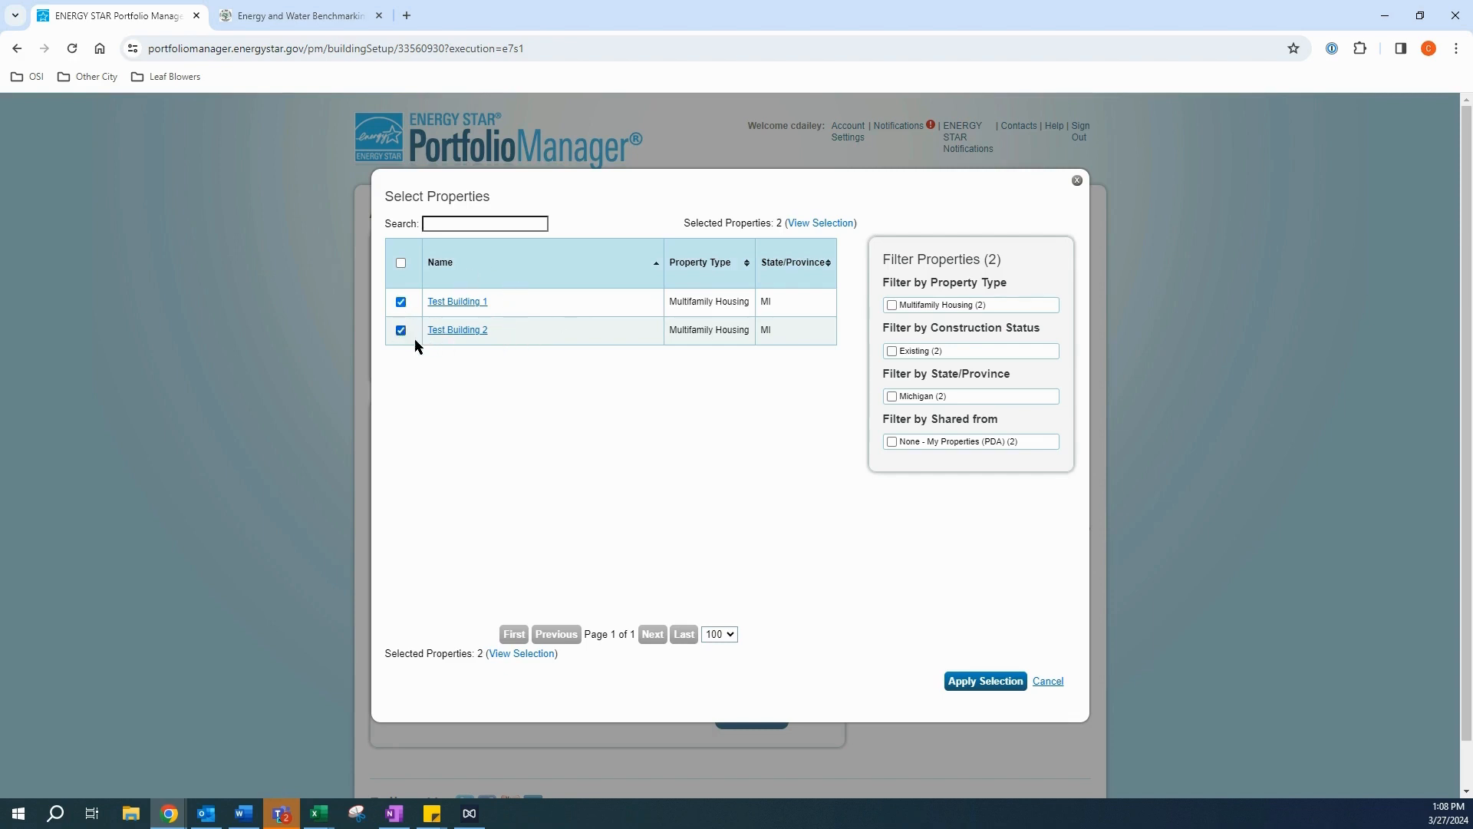
click(974, 682)
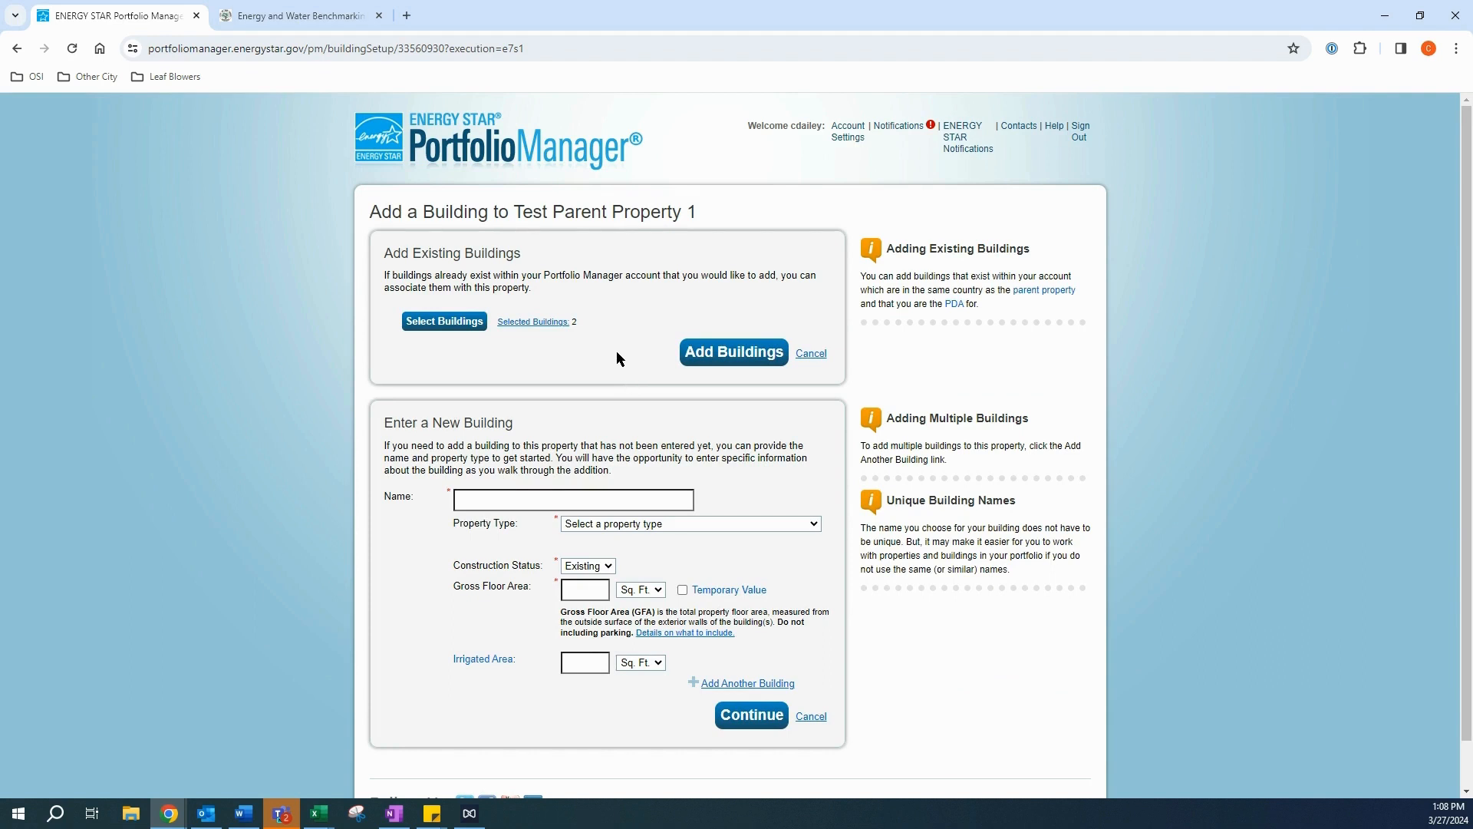
scroll(622, 345, down, 1)
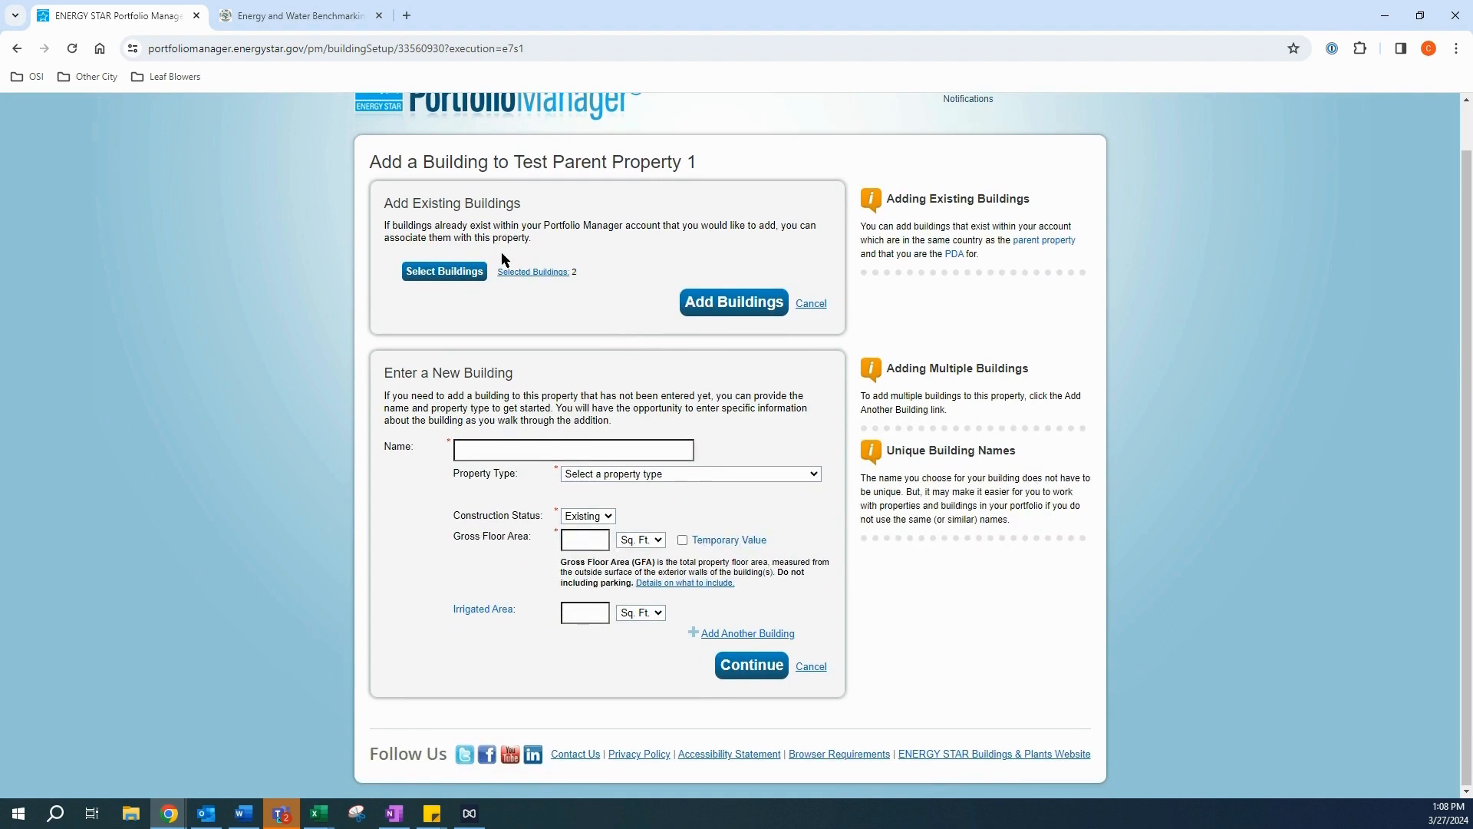
click(707, 304)
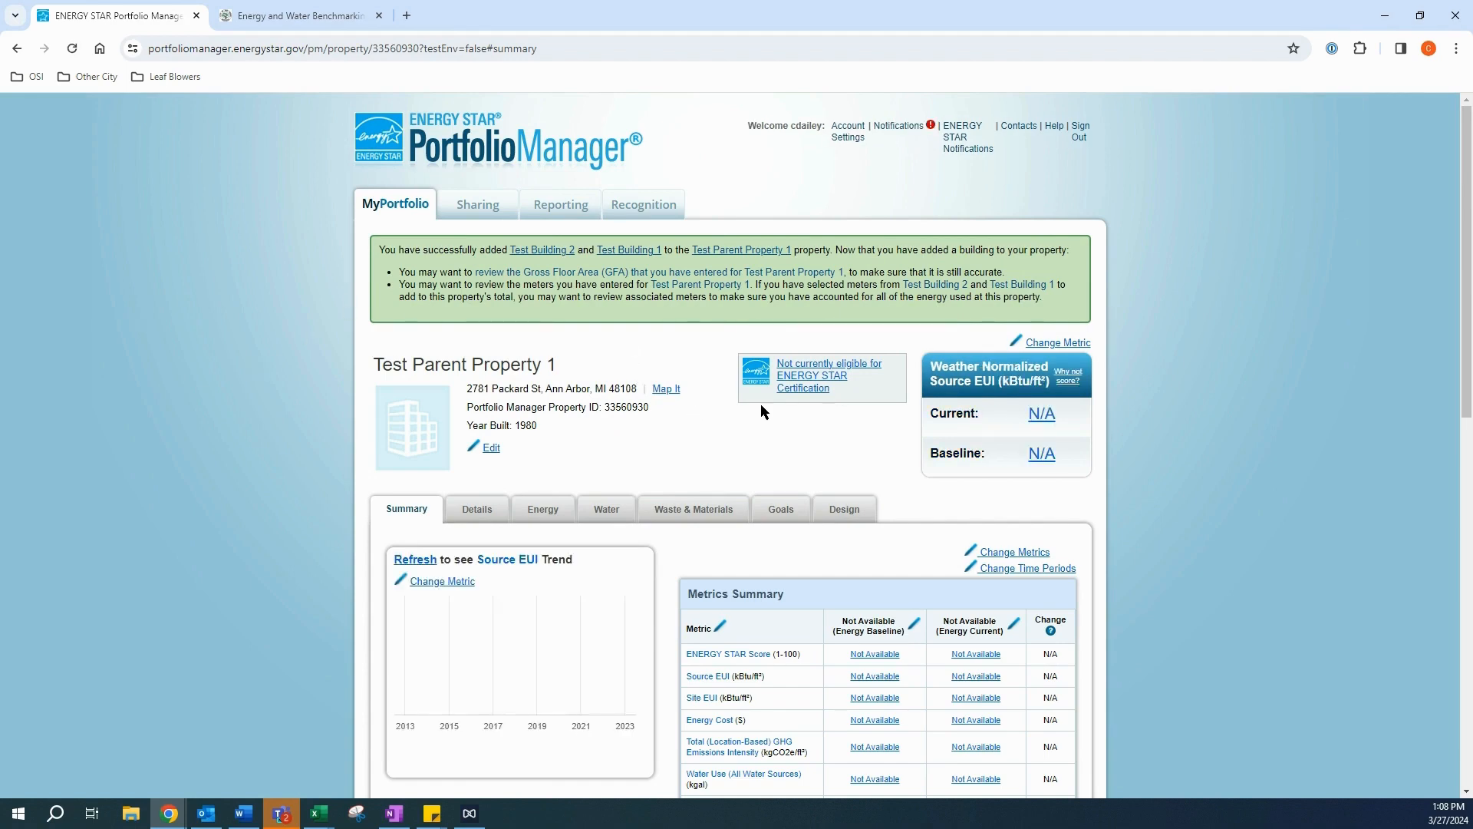
Step: Scroll the summary page to confirm both test buildings appear under Individual Buildings on this Property
scroll(721, 415, down, 10)
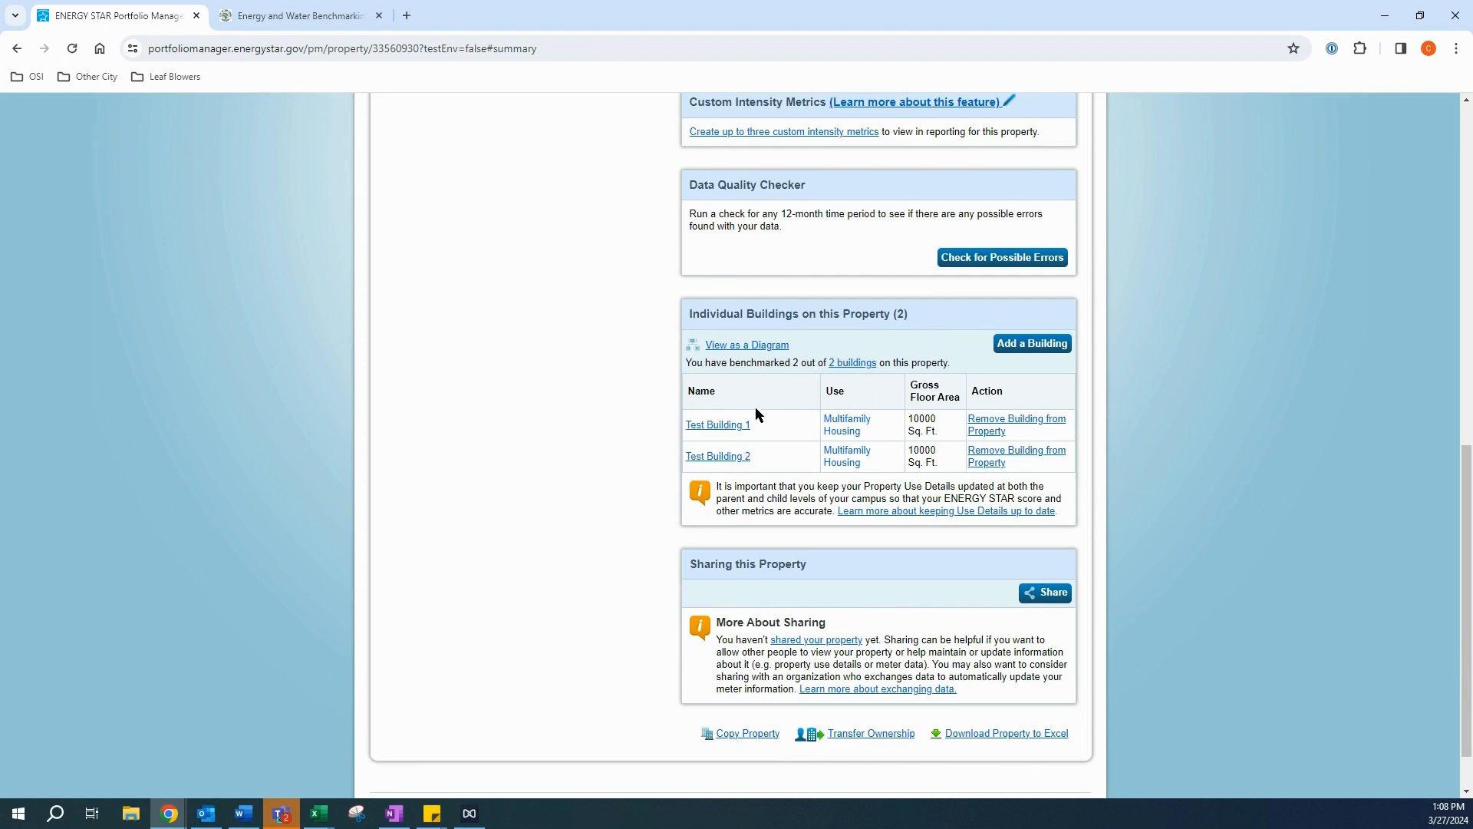
scroll(775, 434, up, 10)
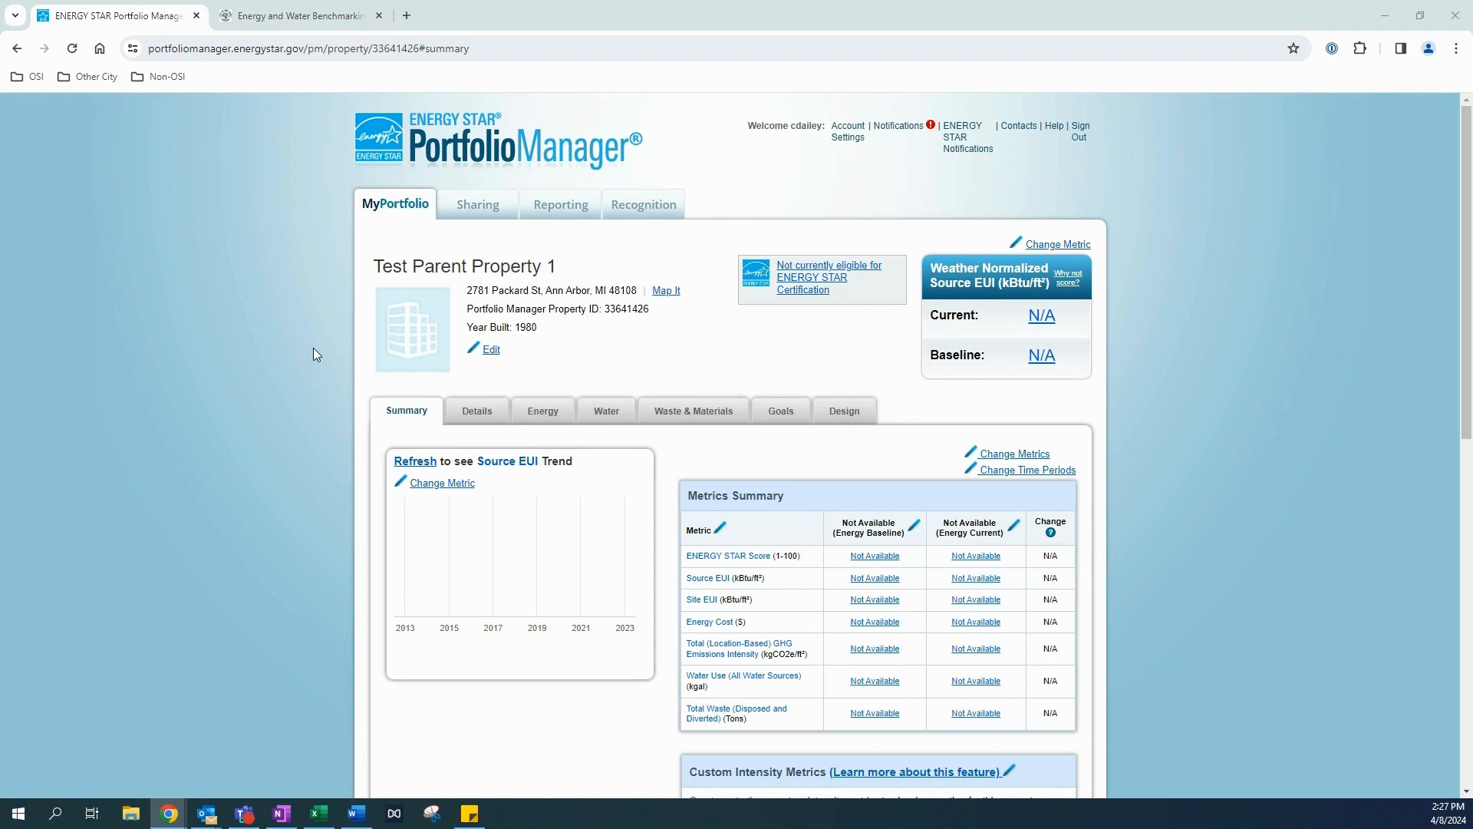
Step: Expand Test Parent Property 1 on the MyPortfolio dashboard to show Test Building 1 and 2
click(395, 203)
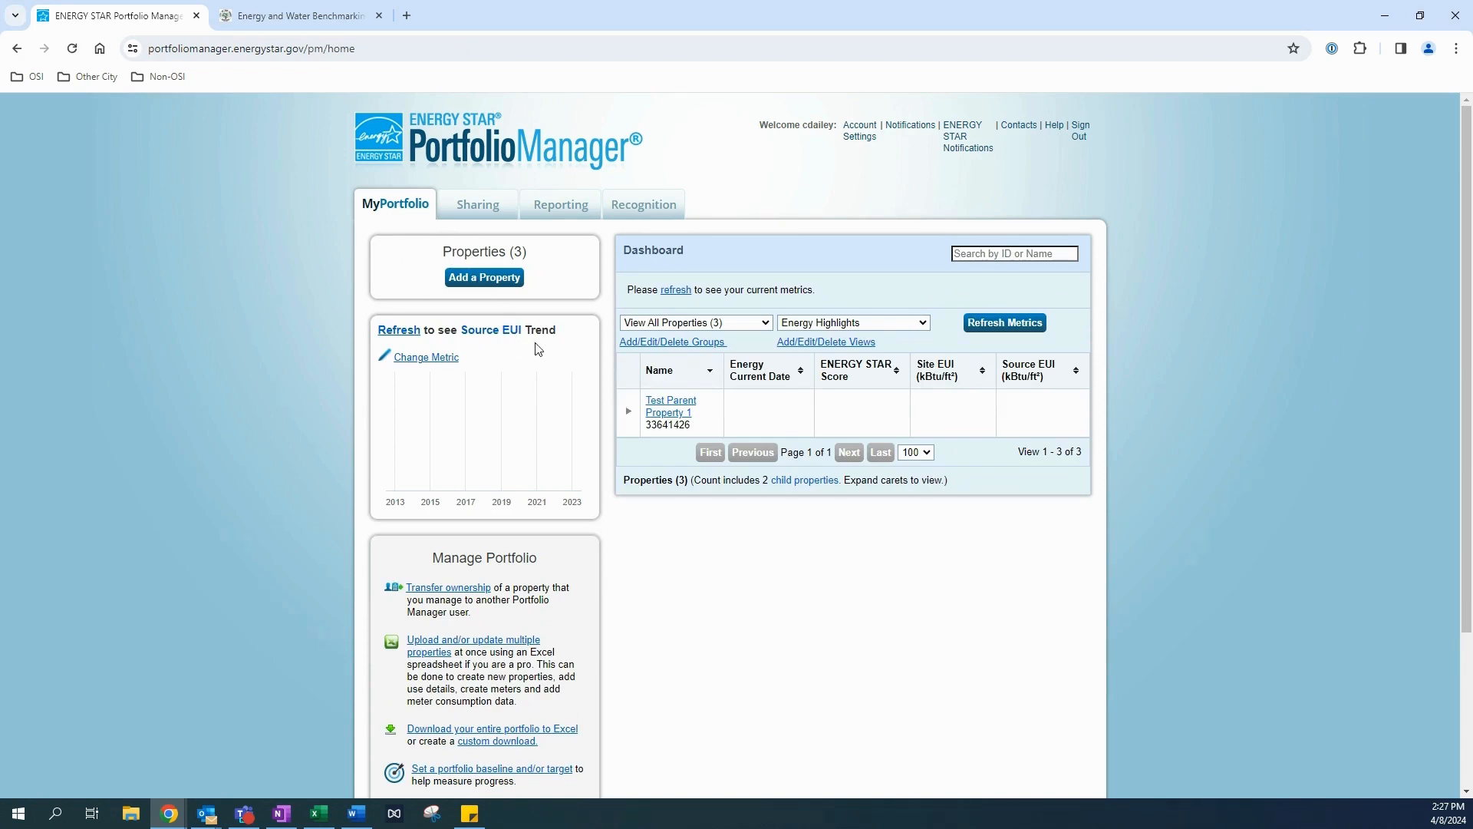
click(629, 413)
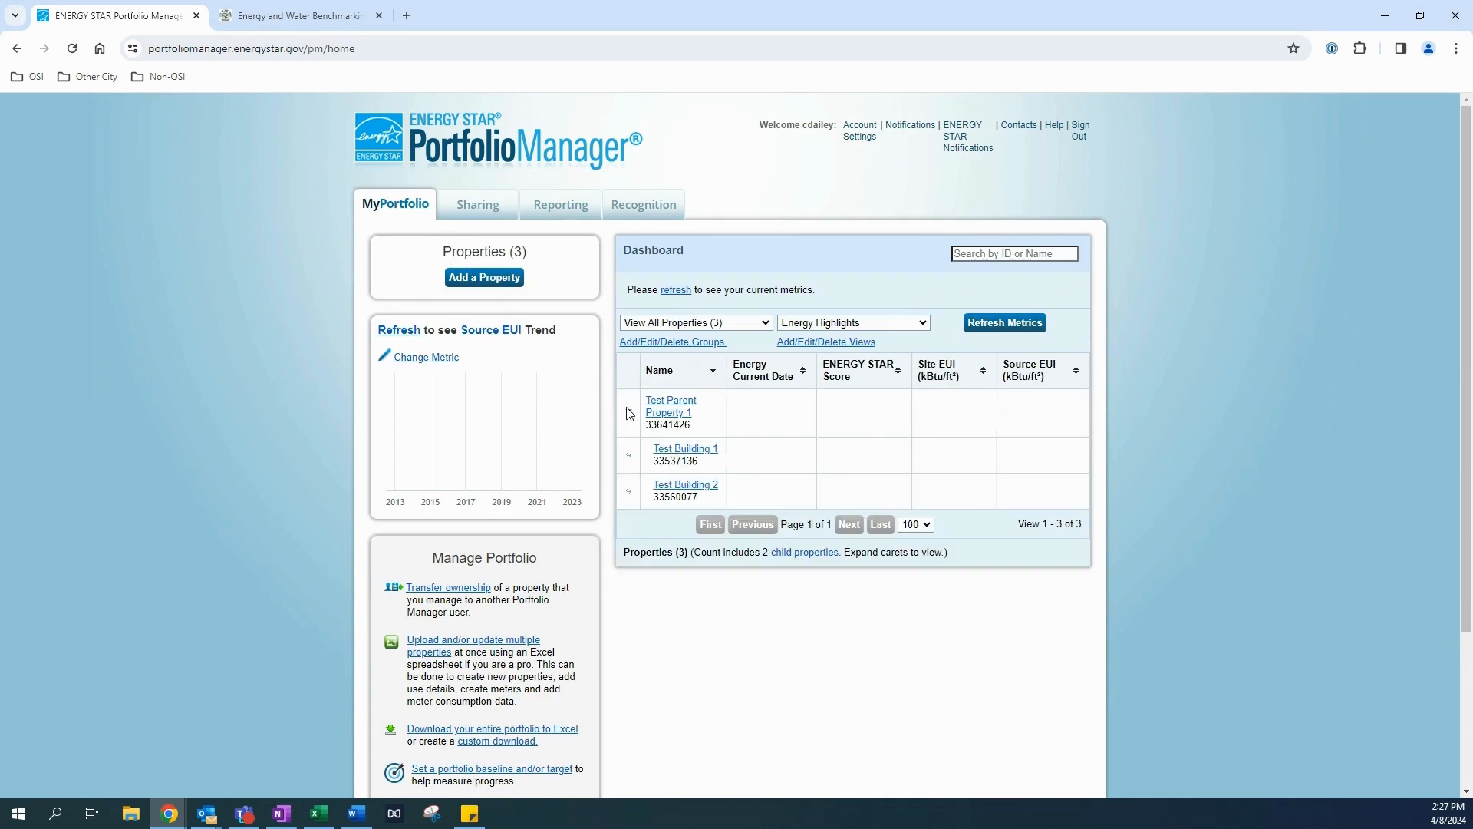